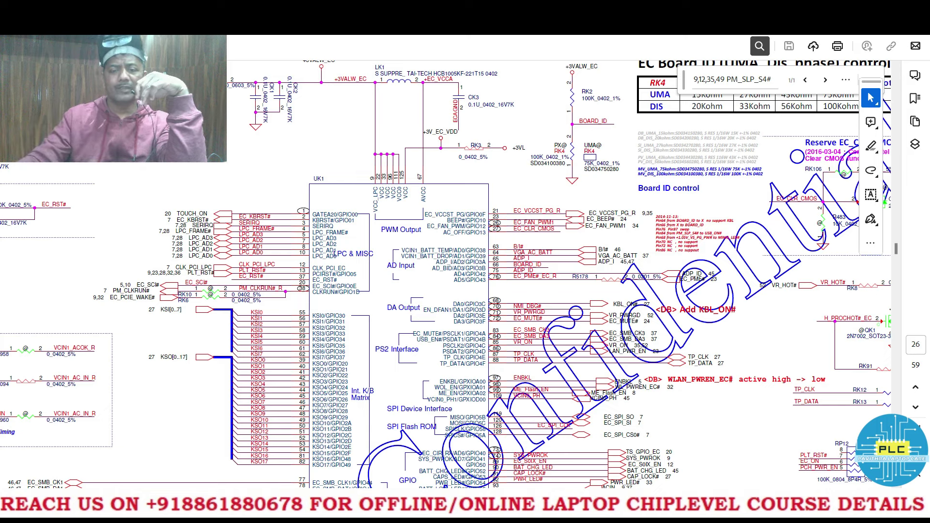
Switch to the Excel pin-voltage sheet and locate the B/P and AFTER/P WITHOUT RAM columns
key(alt+Tab)
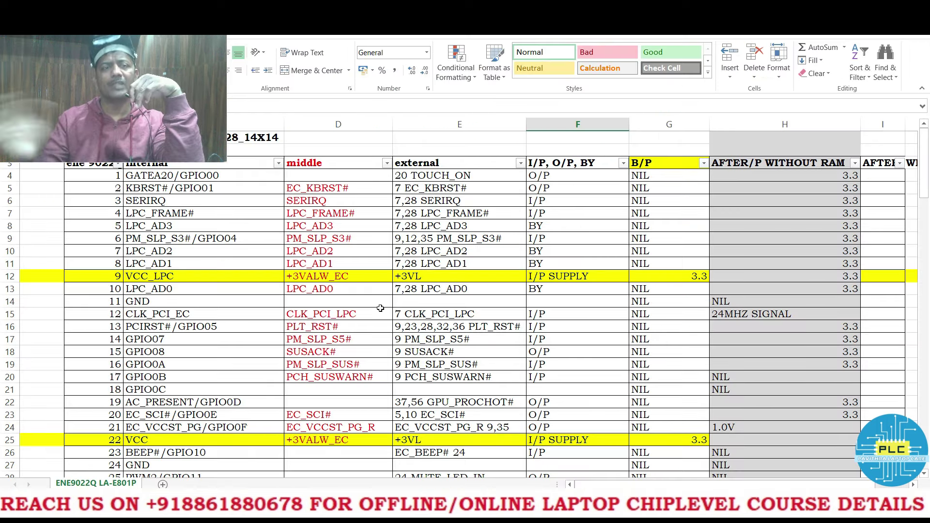
click(677, 179)
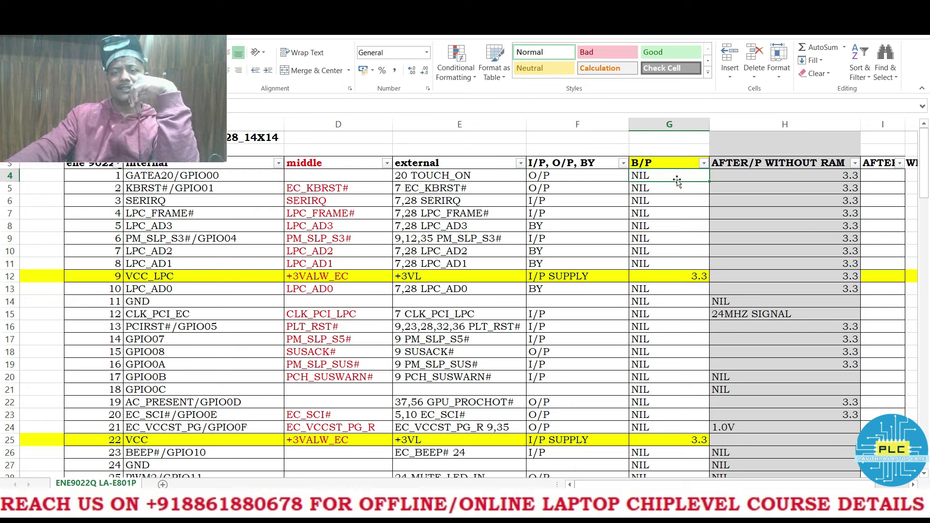
click(654, 165)
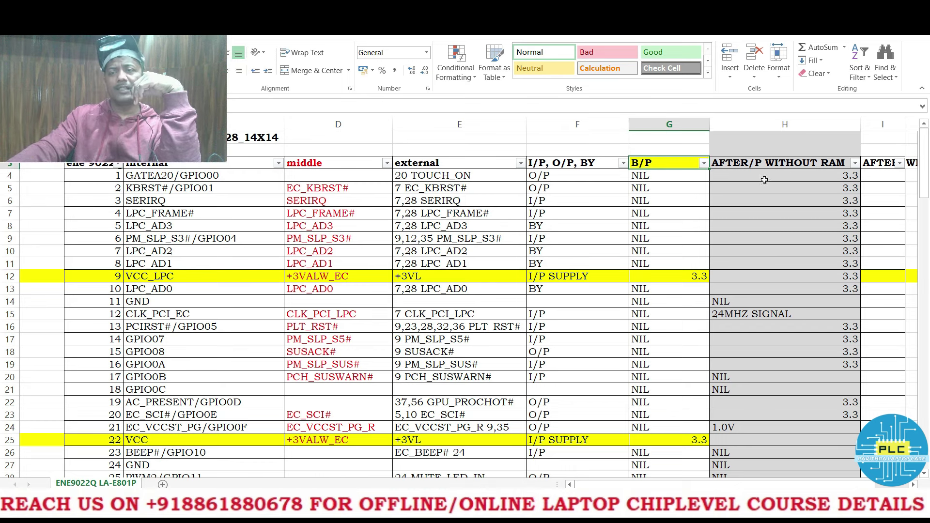
click(783, 165)
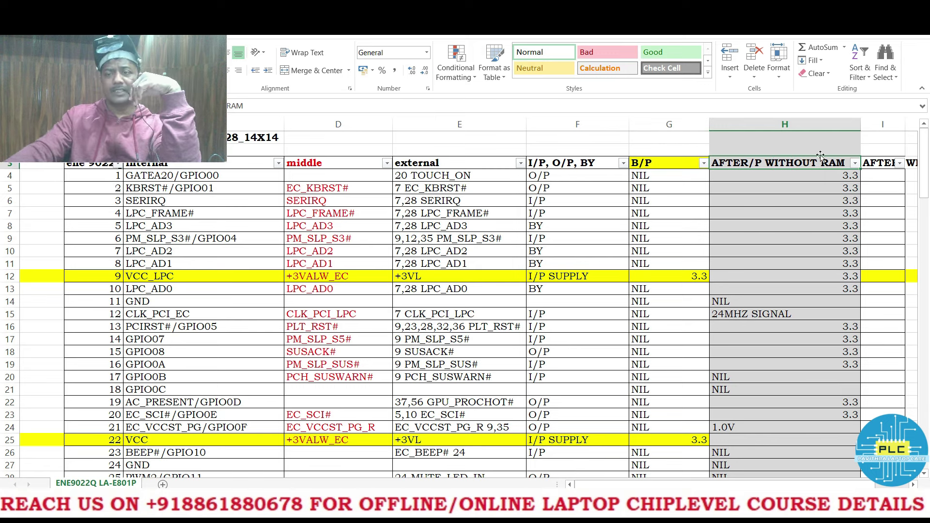
Filter the AFTER/P WITHOUT RAM column to 0.3 and examine the matching pin's signal name and B/P entry
click(855, 163)
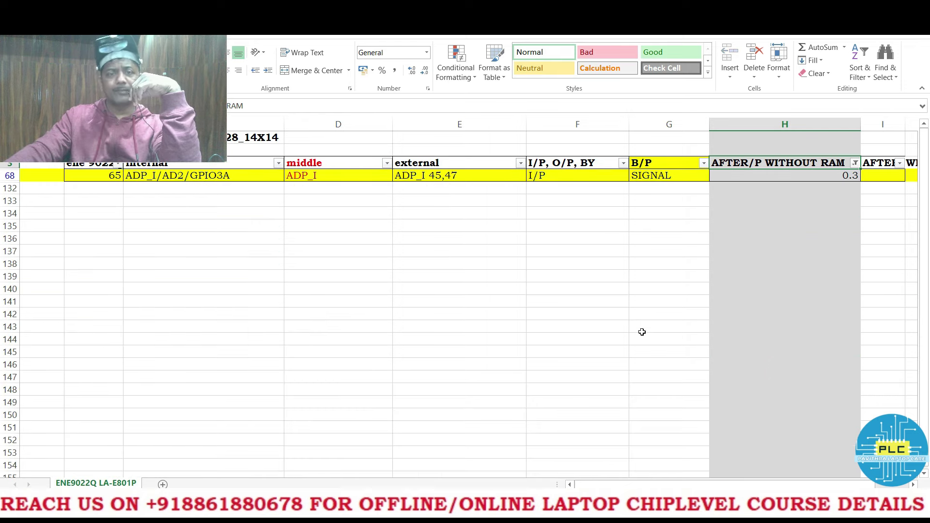
click(660, 176)
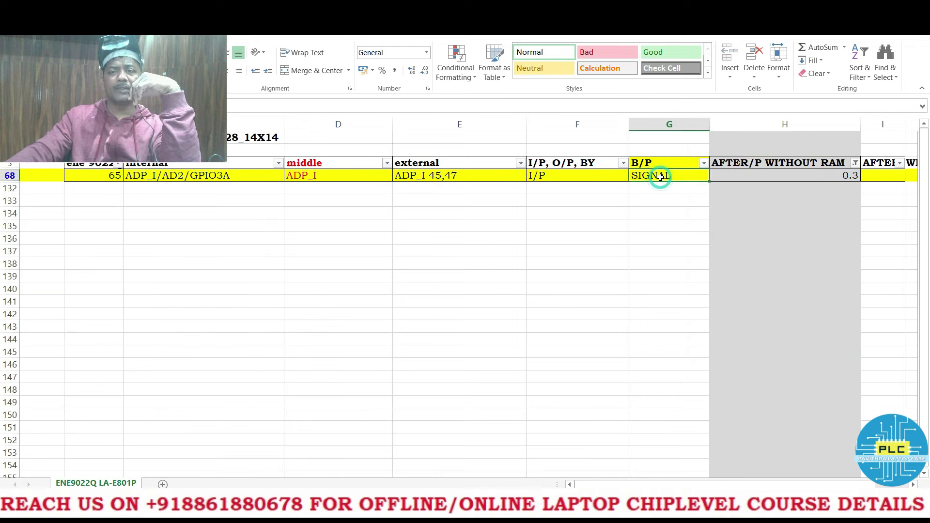
click(817, 178)
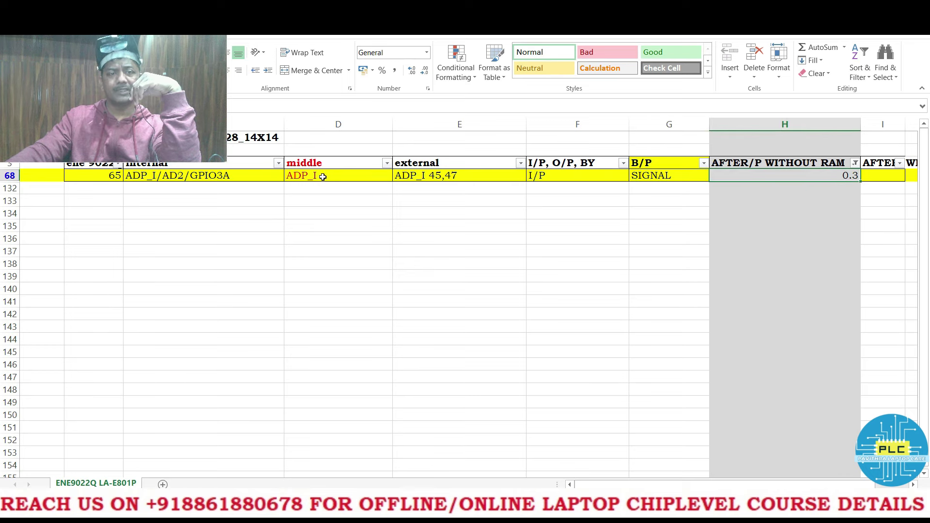
click(399, 178)
Change the AFTER/P WITHOUT RAM filter to 0.4 and compare the matching pin's B/P and AFTER/P entries
click(855, 163)
click(725, 297)
click(781, 372)
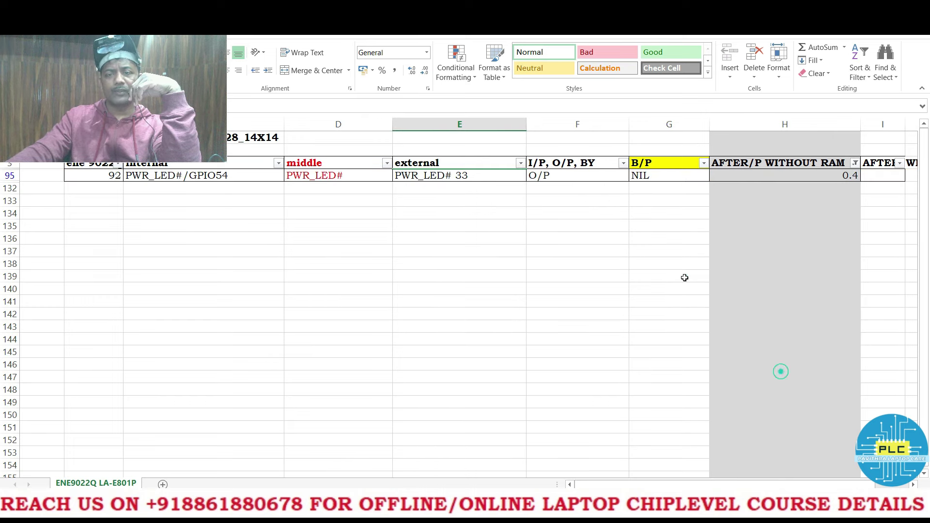
click(305, 177)
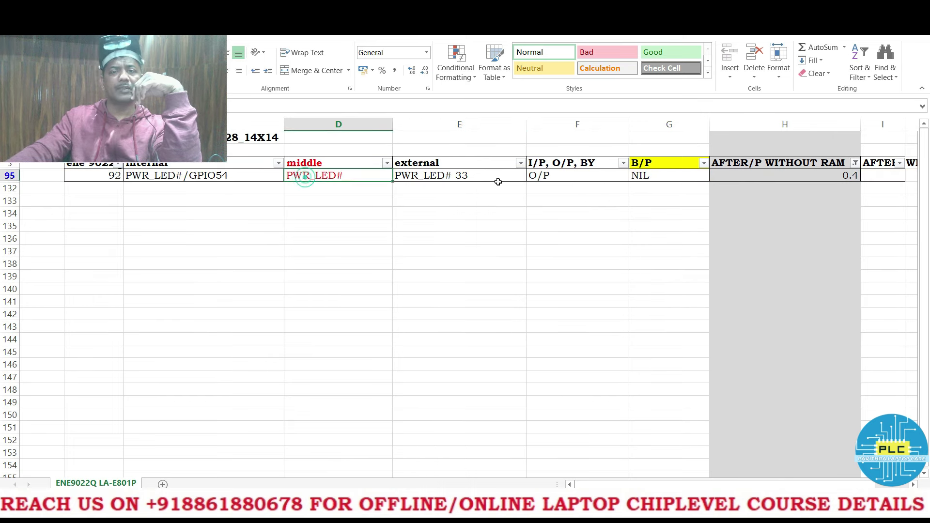
click(652, 178)
click(792, 175)
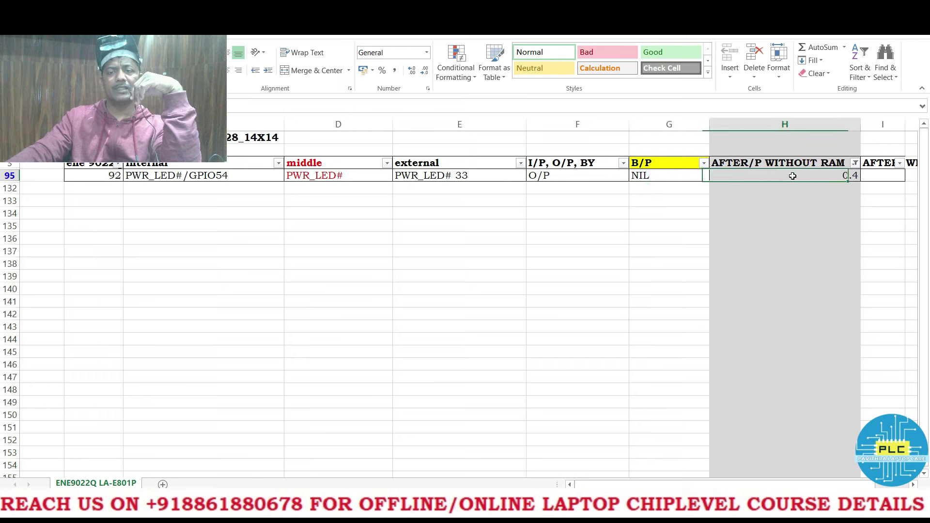
Change the AFTER/P WITHOUT RAM filter to 1 and examine the matching pin's signal name and voltage
click(856, 163)
click(698, 355)
click(784, 374)
click(352, 175)
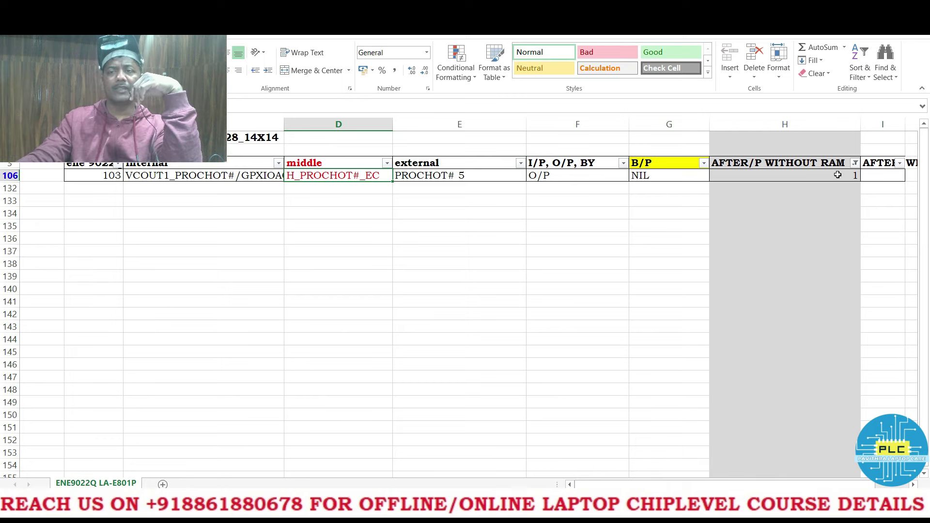
click(838, 176)
Filter the AFTER/P WITHOUT RAM column to 1.4 and examine the matching pin's type and voltage
key(ctrl+z)
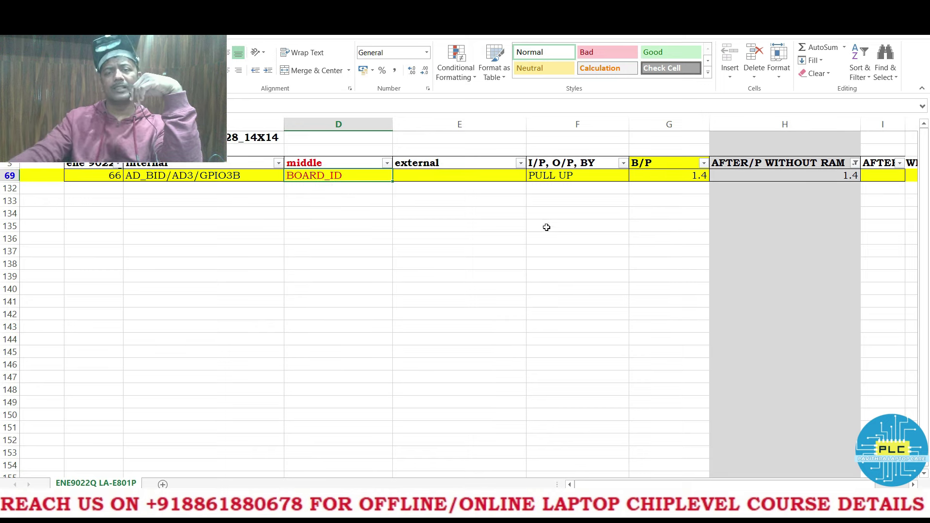
click(571, 176)
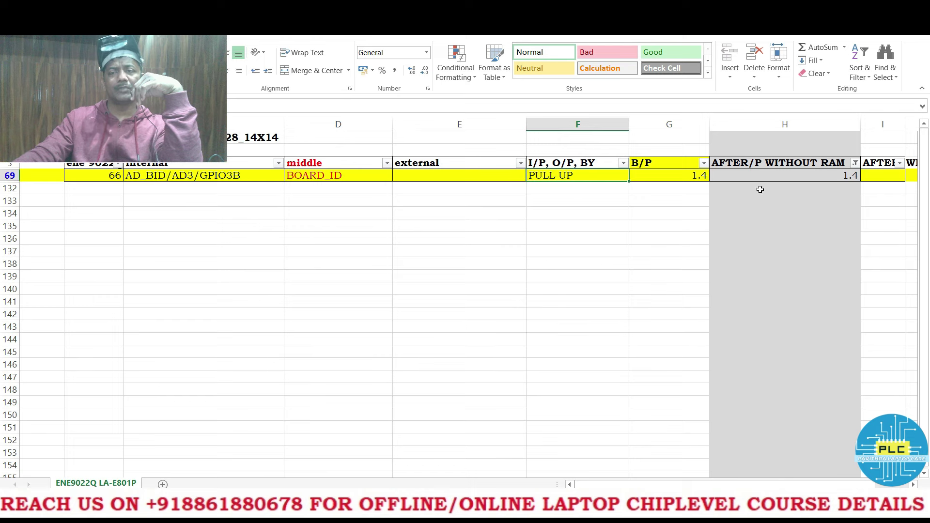
click(839, 177)
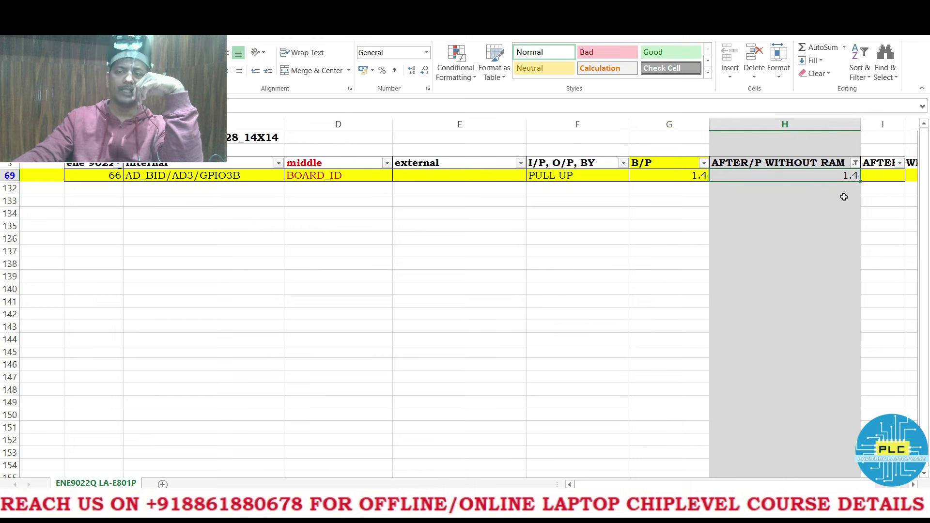
Filter the AFTER/P WITHOUT RAM column to 2.8 and compare the matching pin's B/P and AFTER/P voltages
scroll(838, 177, down, 1)
click(313, 181)
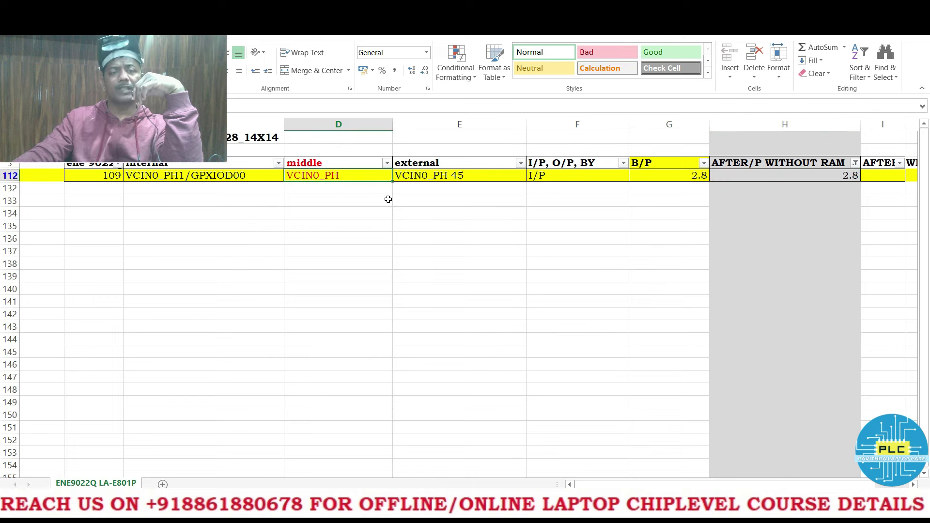
click(684, 177)
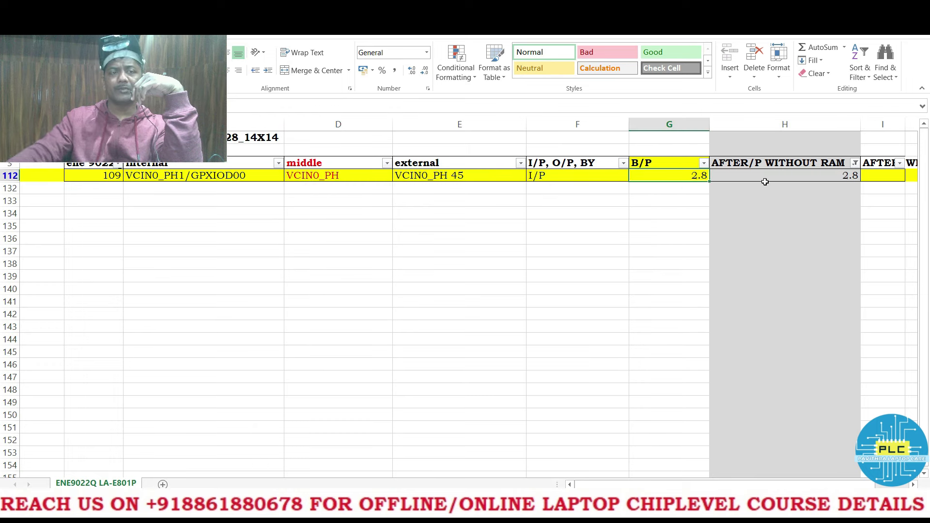
click(801, 175)
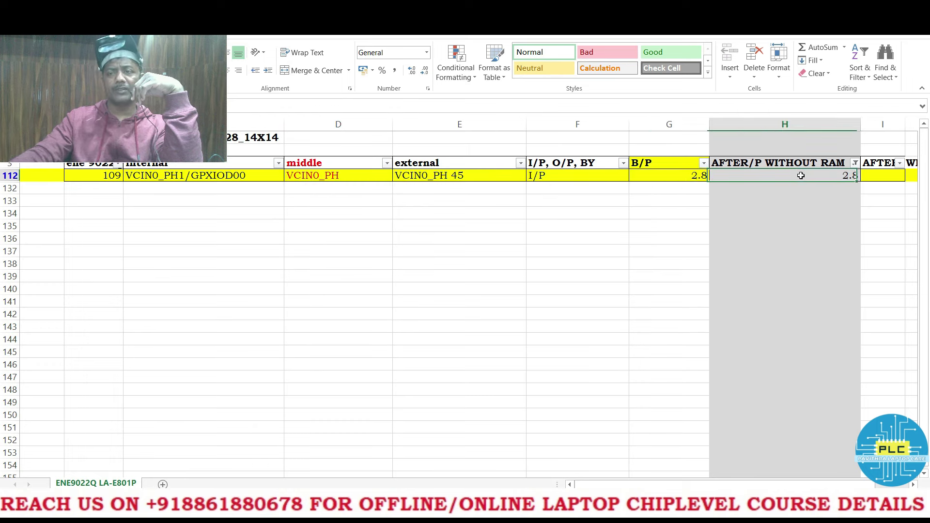
Filter the AFTER/P WITHOUT RAM column to 3.3 and compare the listed pins' B/P entries with their AFTER/P voltages
click(855, 162)
click(793, 373)
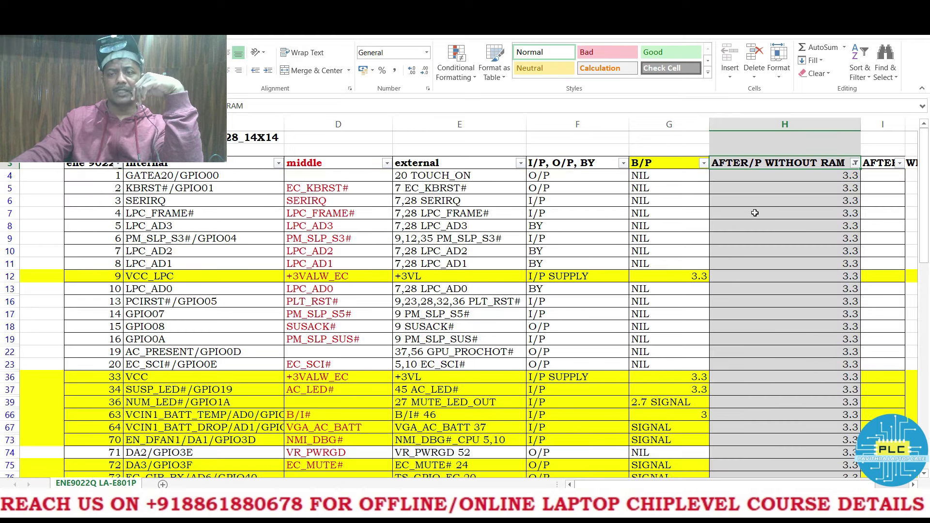
click(558, 176)
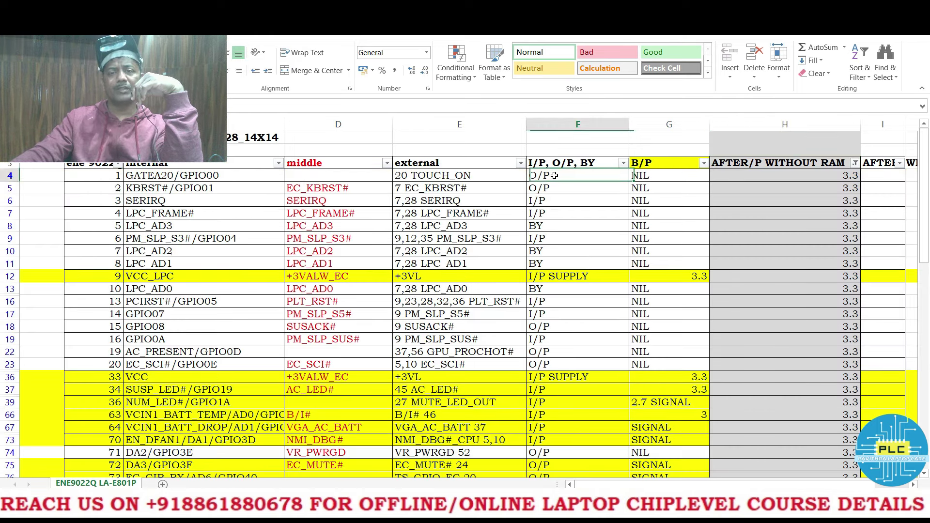
drag(644, 176, 658, 365)
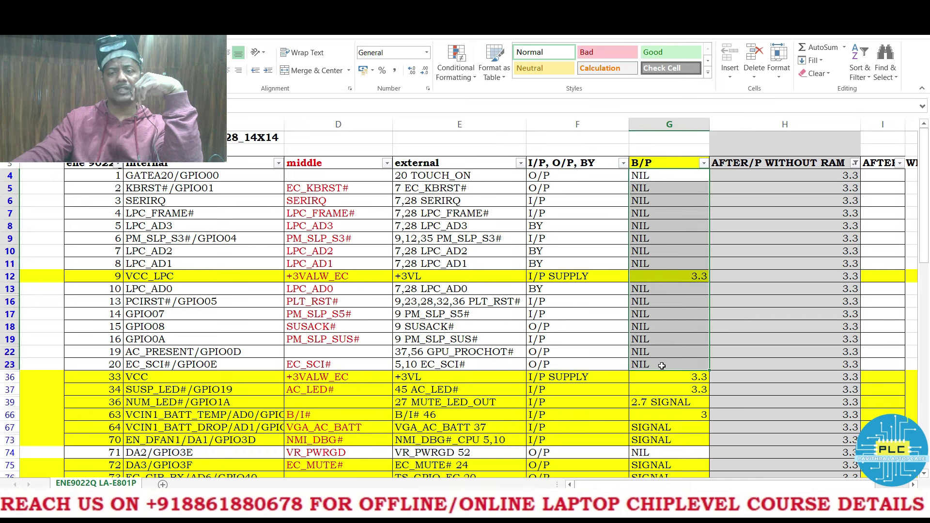
click(696, 281)
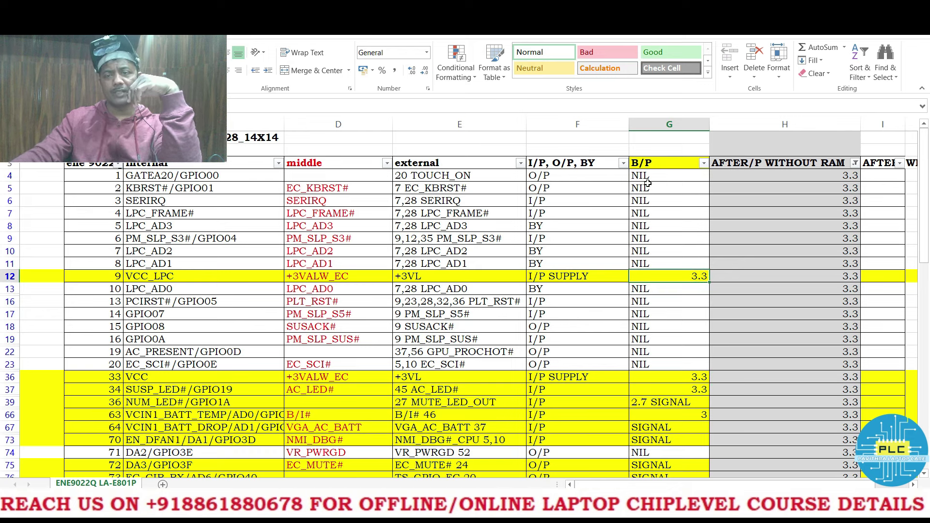
drag(843, 175, 836, 449)
scroll(315, 185, up, 3)
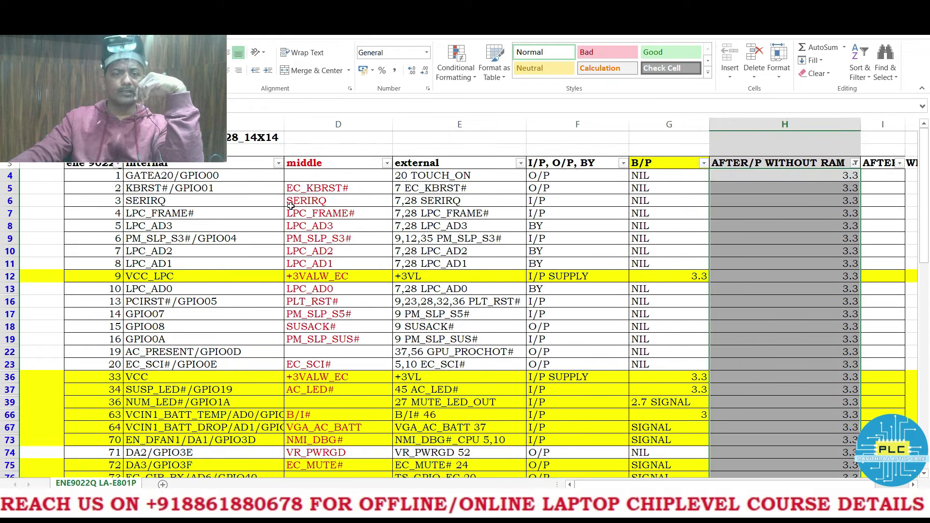
Examine the middle-column signals from EC_KBRST# through LPC_AD0 one by one, including the B/P entry of EC_KBRST#
click(315, 186)
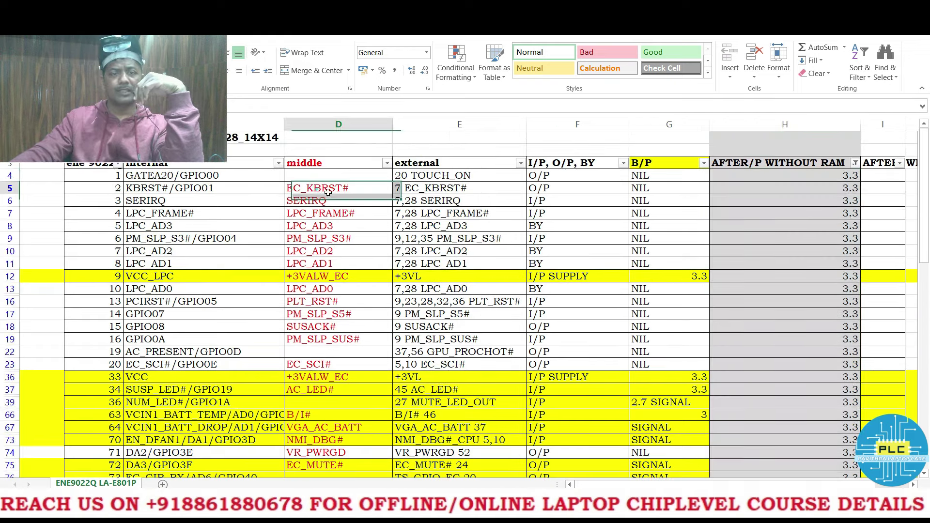
click(658, 193)
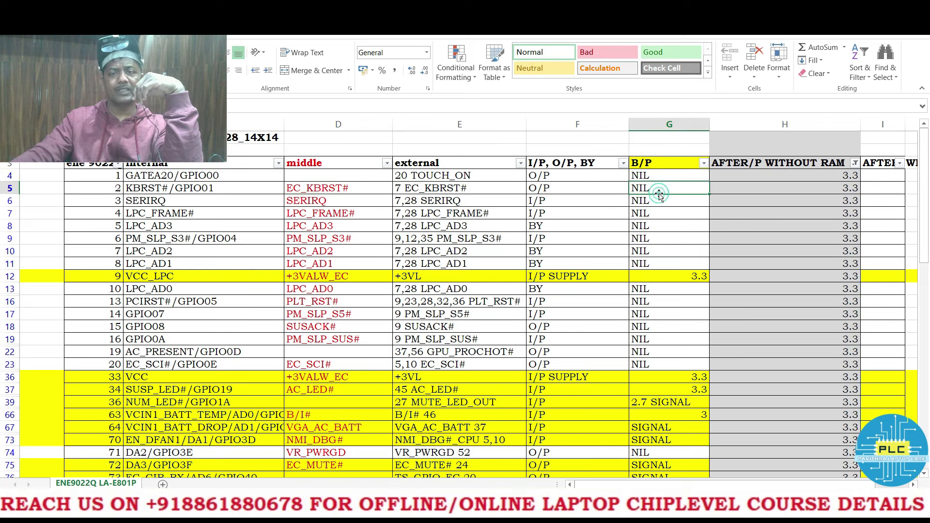
click(329, 202)
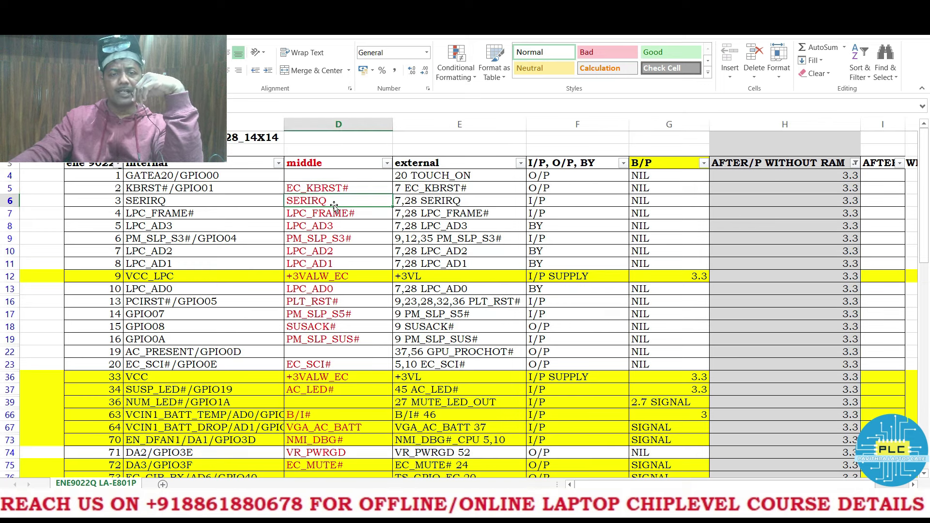
click(352, 215)
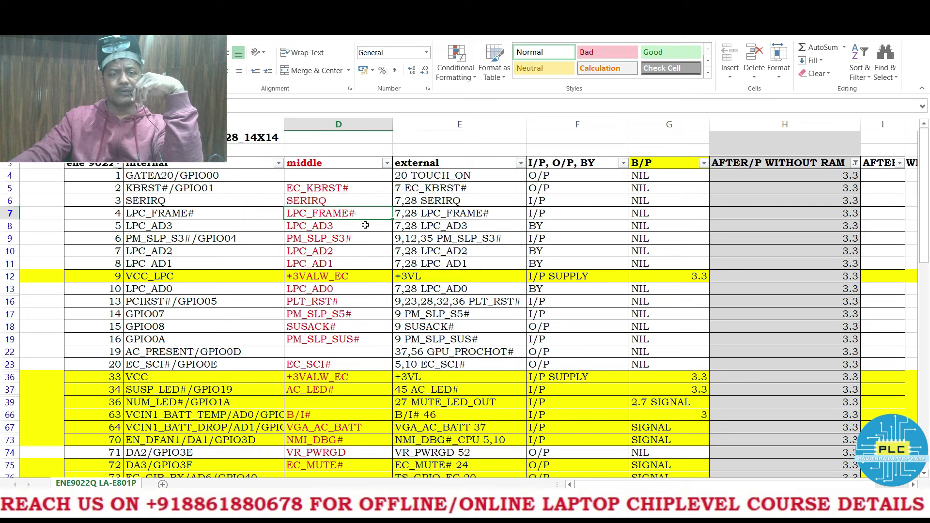
click(356, 227)
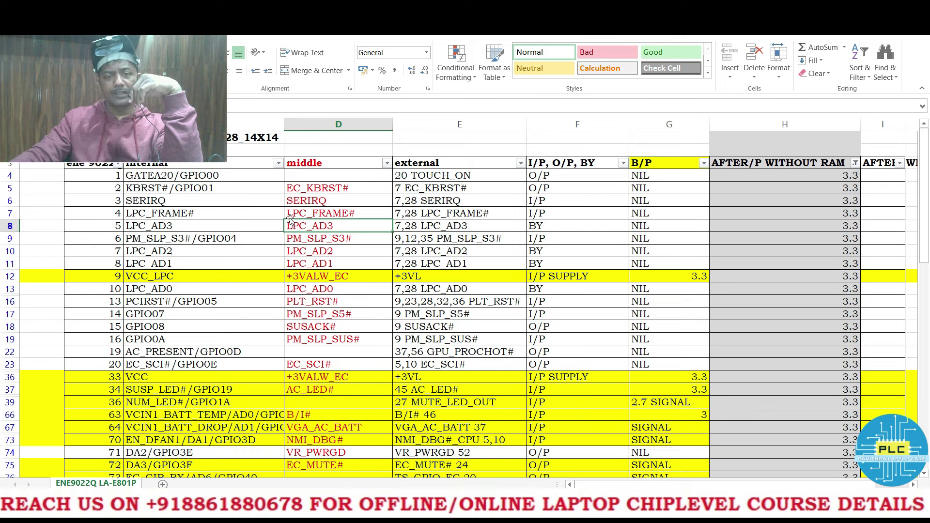
click(340, 241)
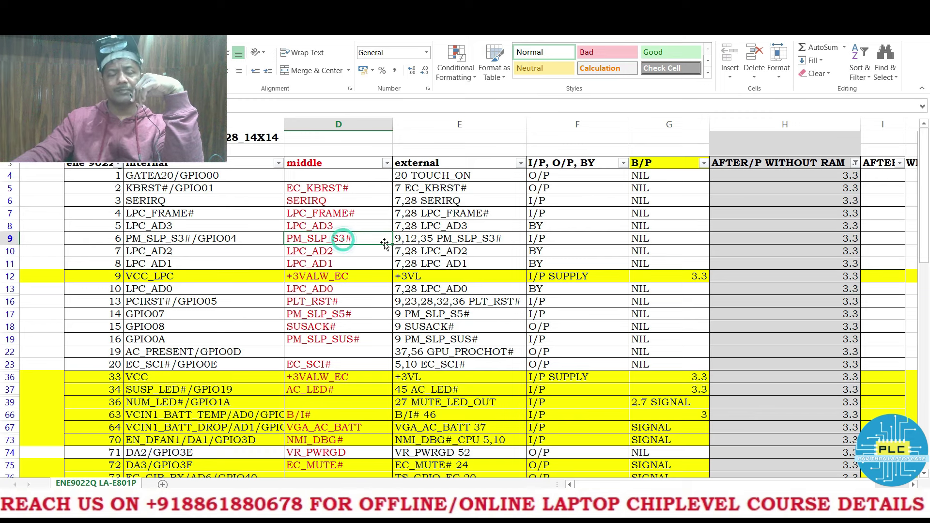
click(332, 253)
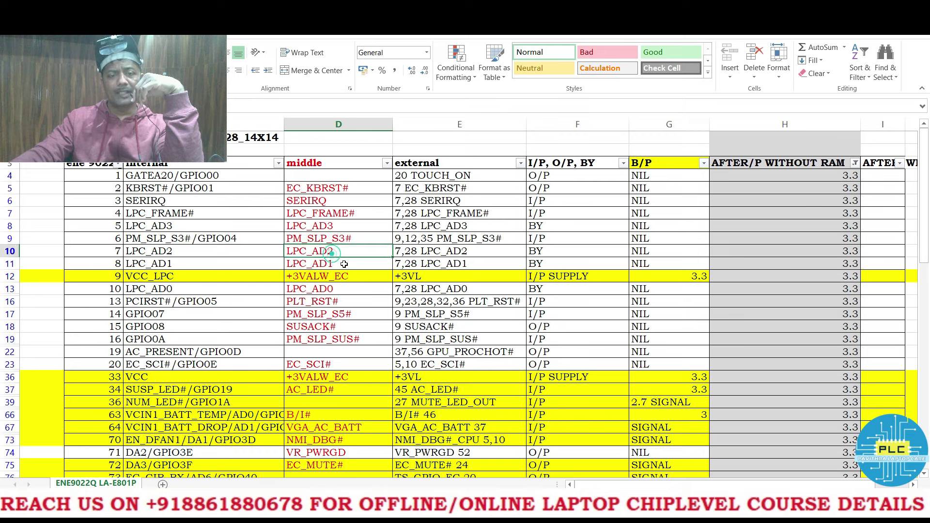
click(344, 264)
click(348, 291)
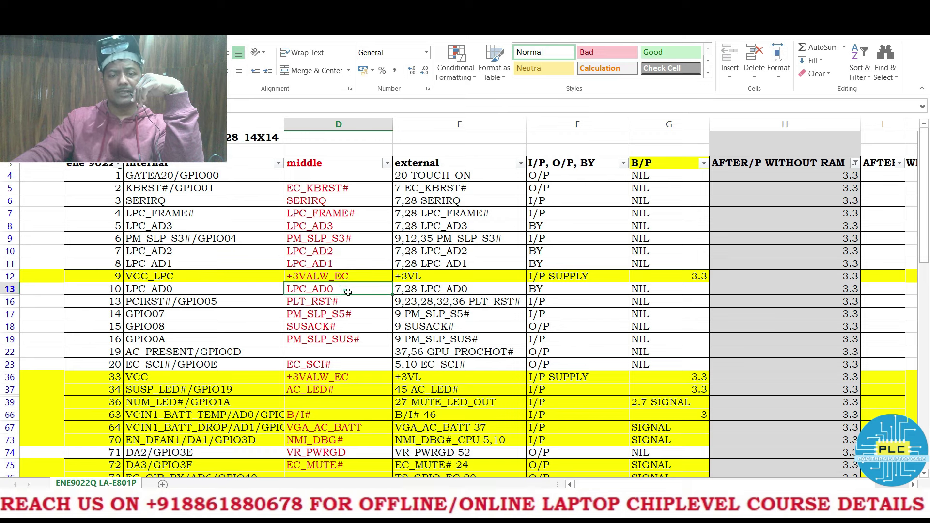
Examine the PLT_RST# row, checking its external page references and its input/output type
click(351, 304)
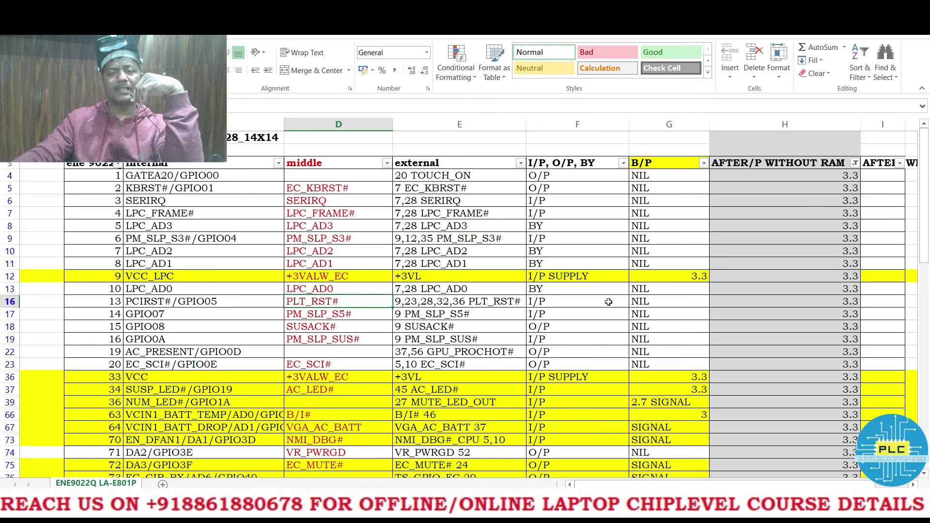
click(436, 304)
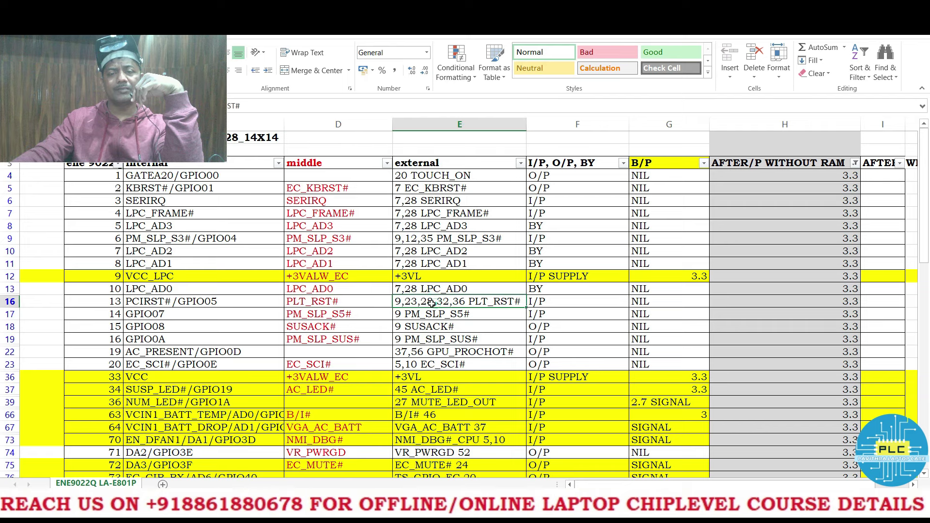
click(537, 302)
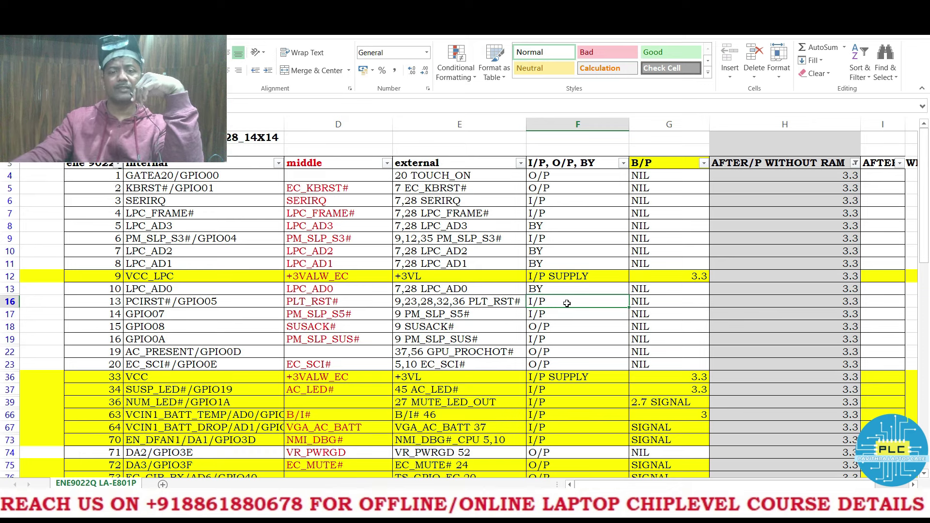
click(466, 304)
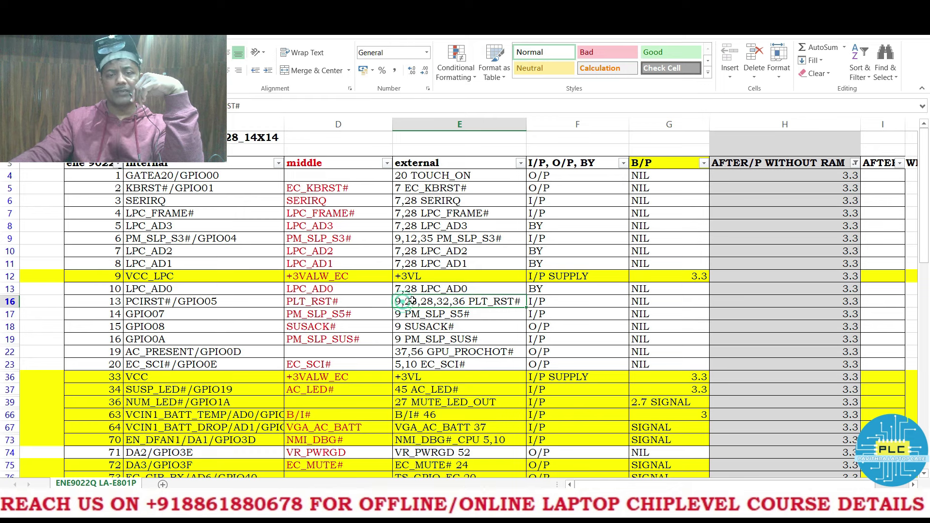
click(542, 301)
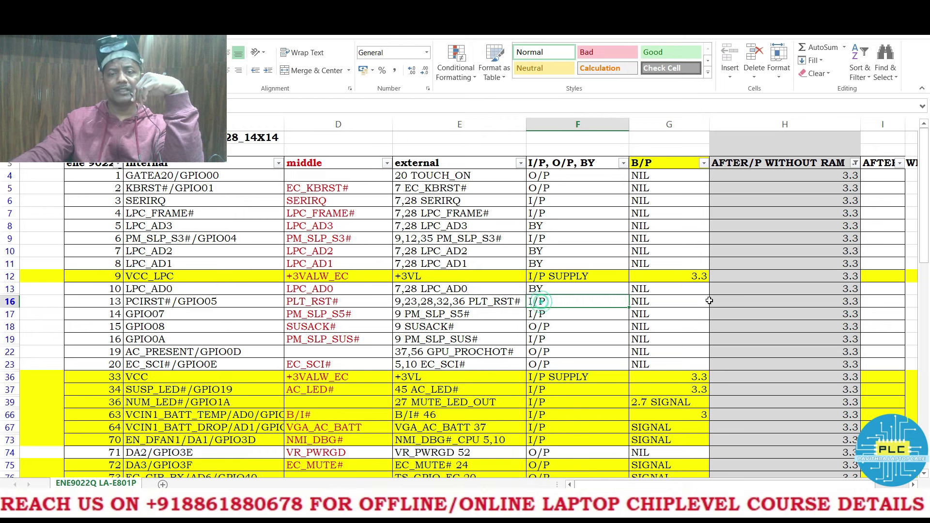
Compare the B/P entry of PLT_RST# with its AFTER/P WITHOUT RAM voltage, and check the neighbouring PM_SLP_S5# and LPC_AD0 signals
click(638, 302)
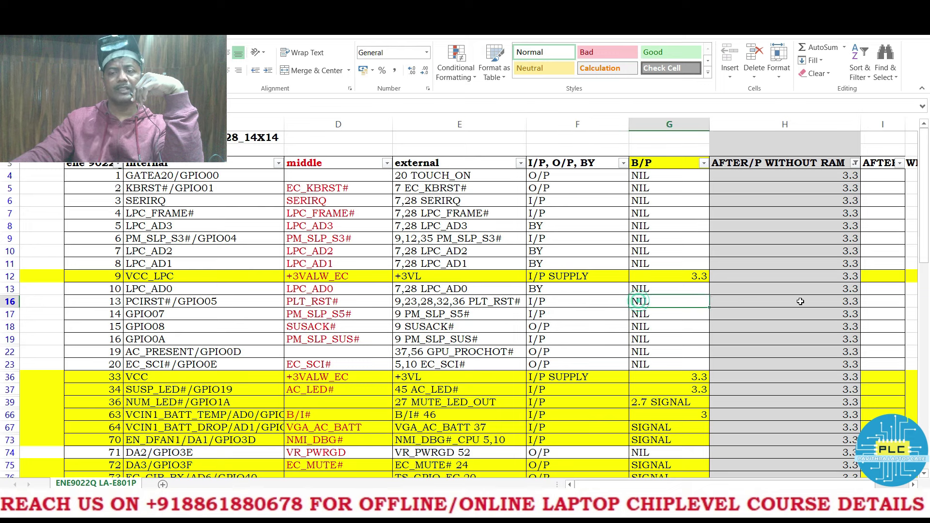
click(801, 301)
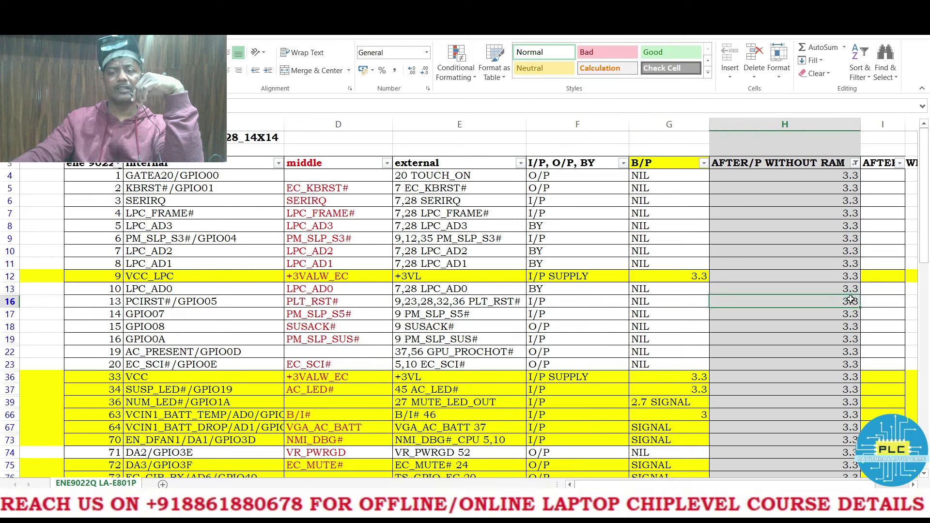
click(317, 315)
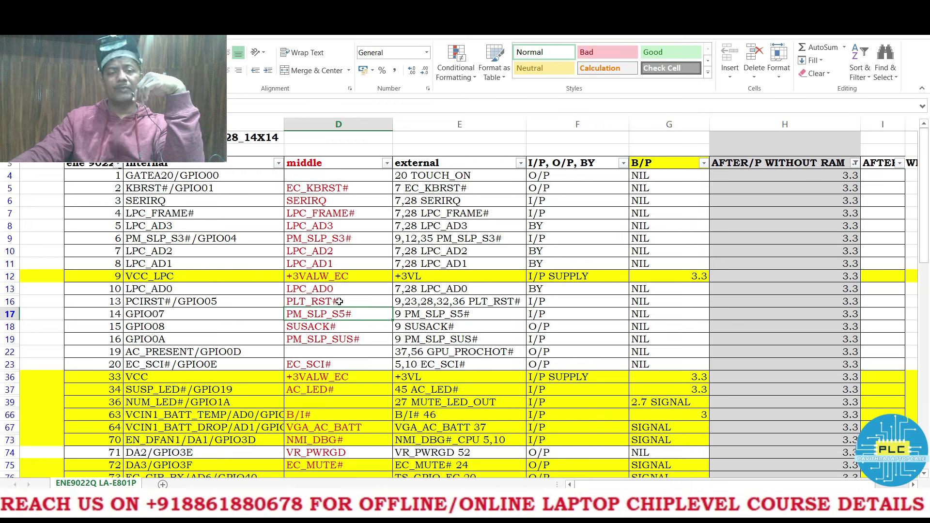
click(316, 303)
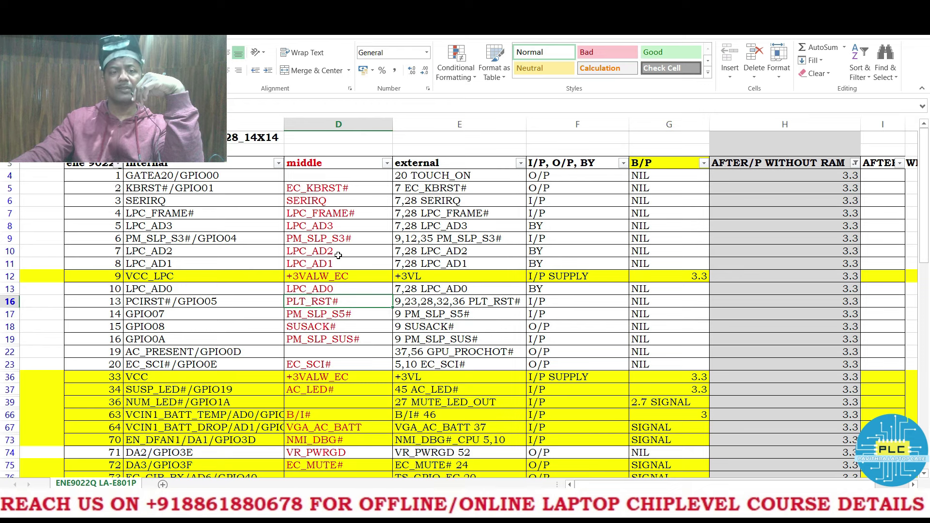
click(317, 290)
click(319, 302)
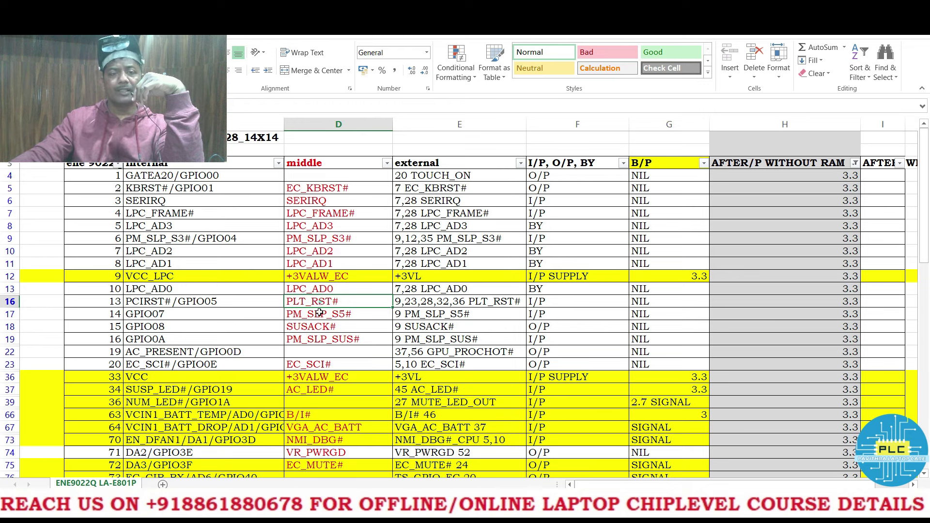
Examine the middle-column signals from PM_SLP_S5# through EC_SCI# one by one
click(330, 315)
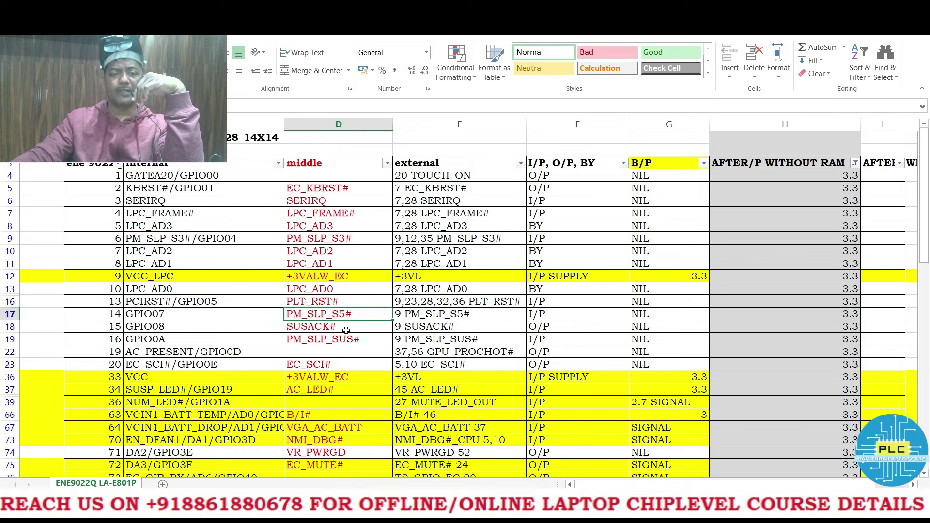
click(330, 330)
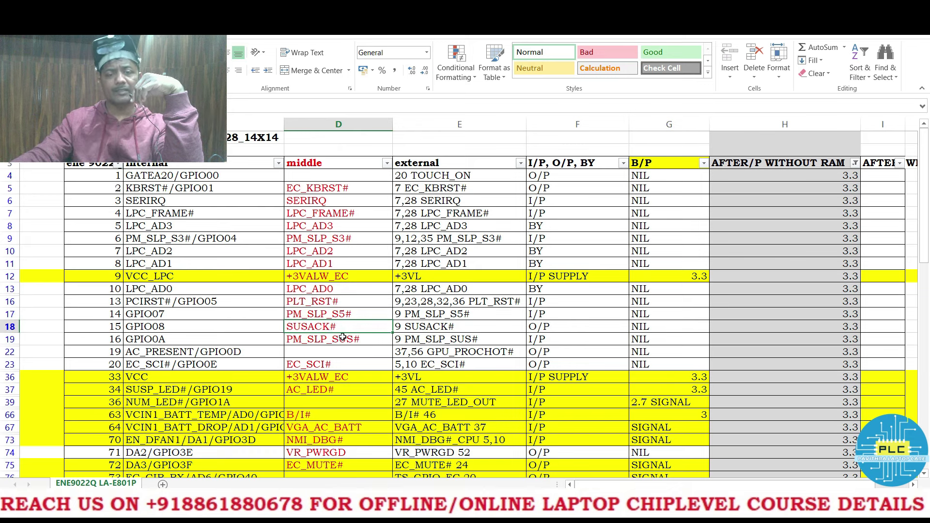
click(353, 343)
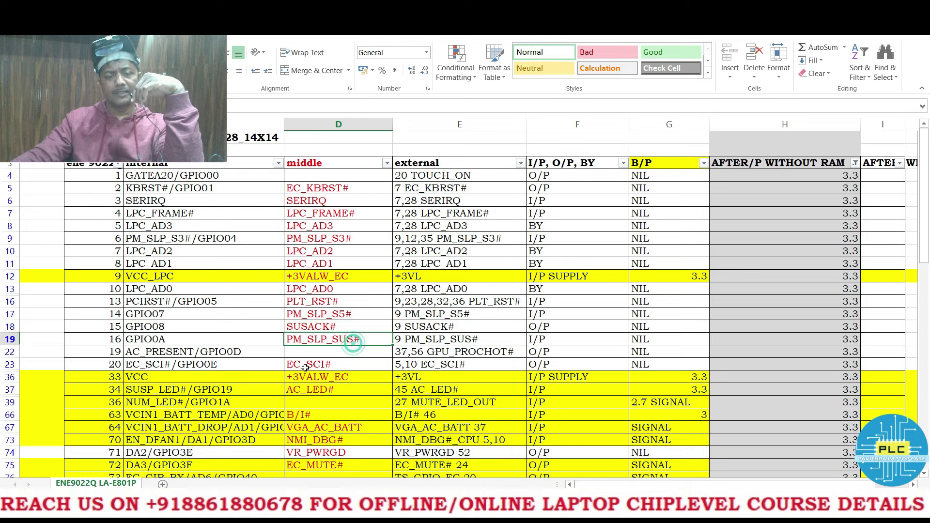
click(337, 356)
click(338, 368)
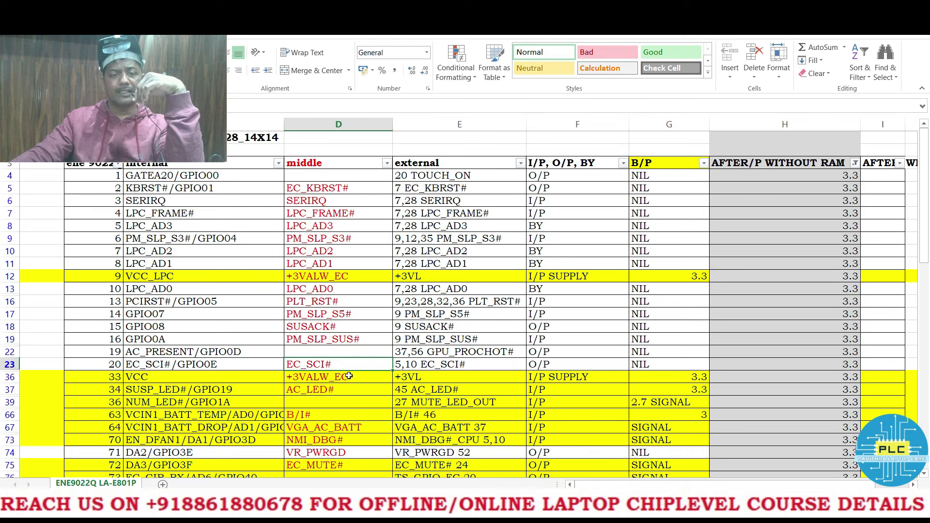
Examine the external-column entries from EC_SCI# to NMI_DBG#_CPU, including MUTE_LED_OUT, B/I# and VGA_AC_BATT
click(436, 367)
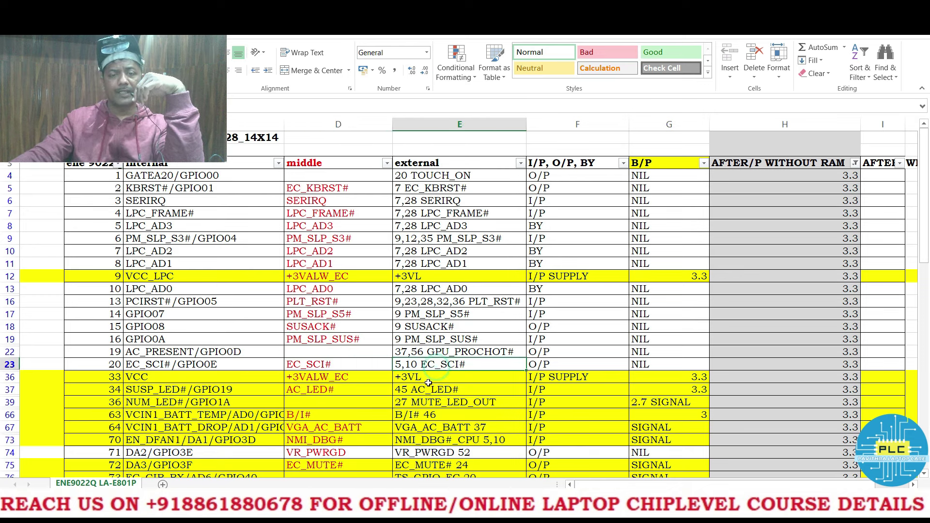
click(445, 400)
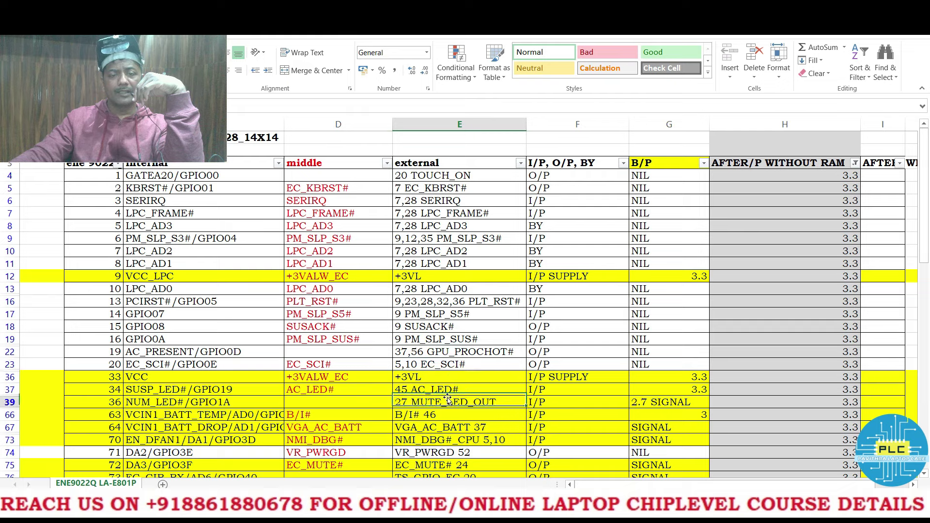
click(475, 398)
scroll(491, 414, down, 4)
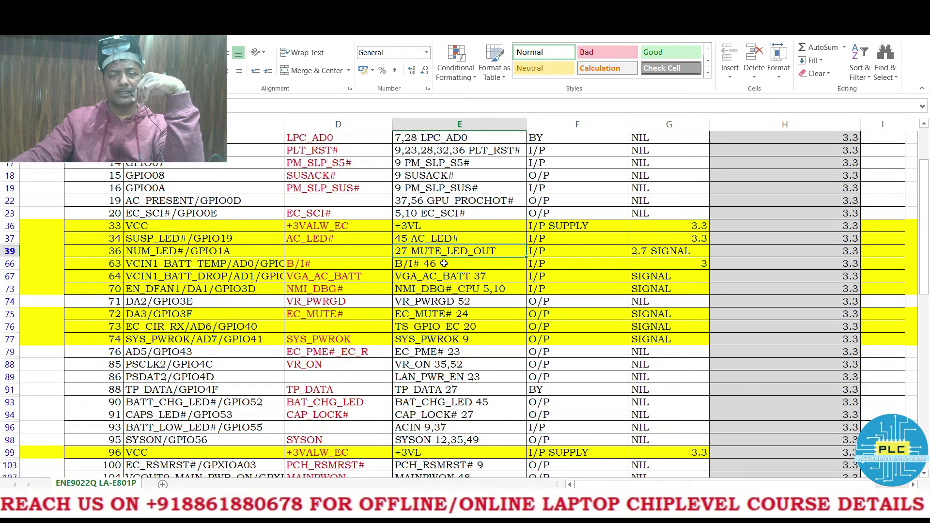
click(443, 263)
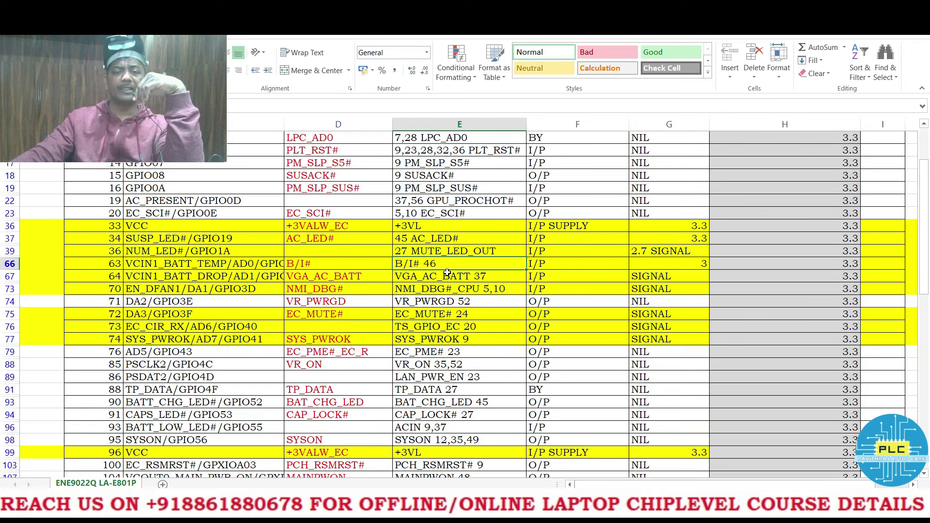
click(466, 277)
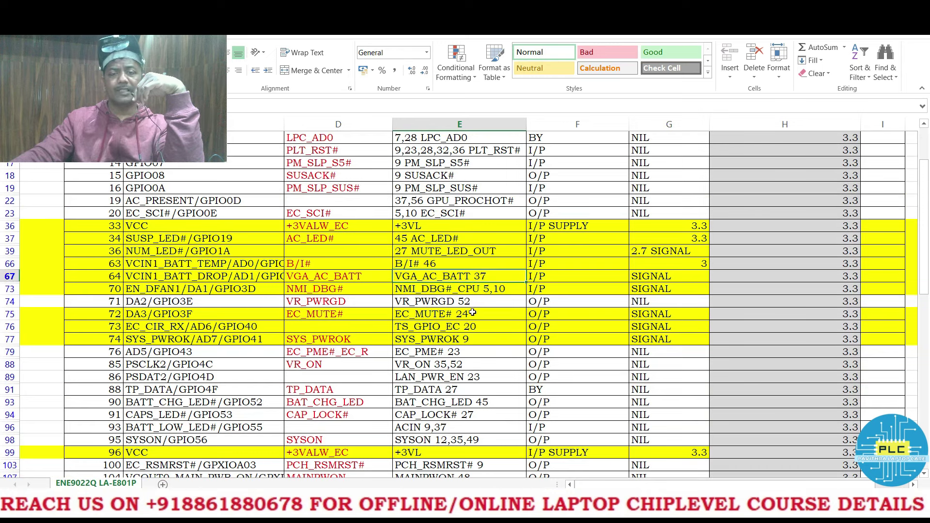
click(448, 293)
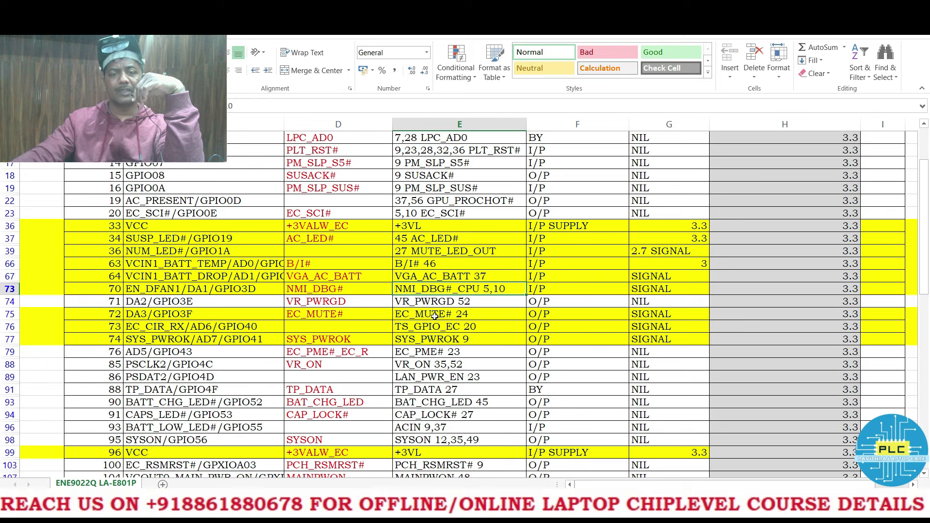
Examine the external-column entries VR_PWRGD, EC_MUTE#, TS_GPIO_EC and SYS_PWROK in turn
click(446, 302)
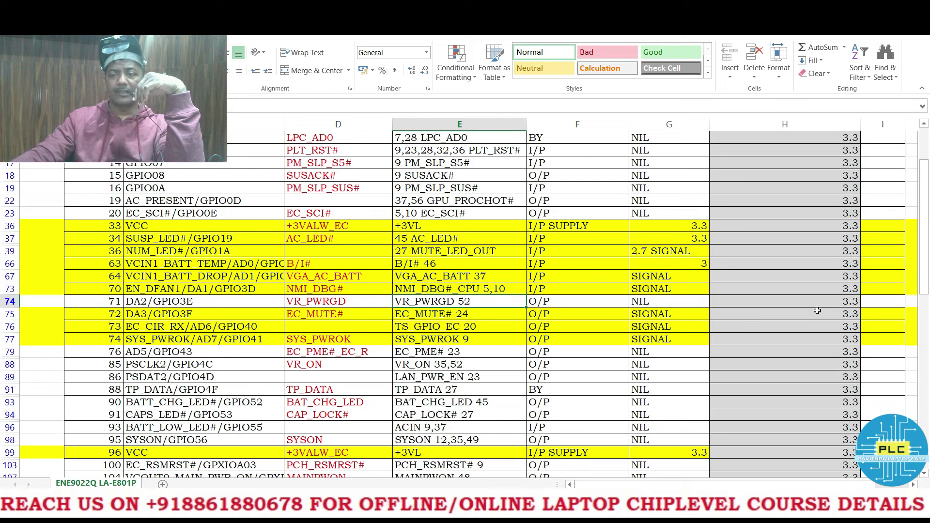
click(441, 315)
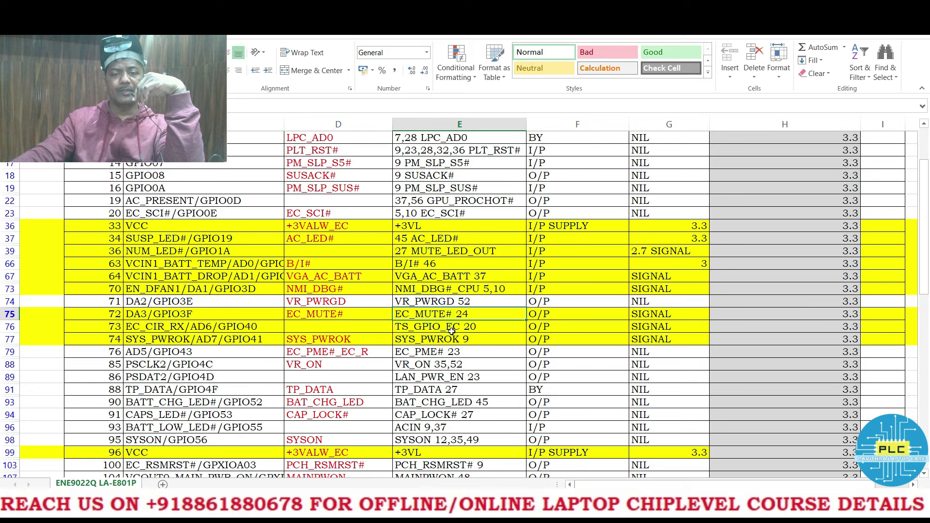
click(453, 329)
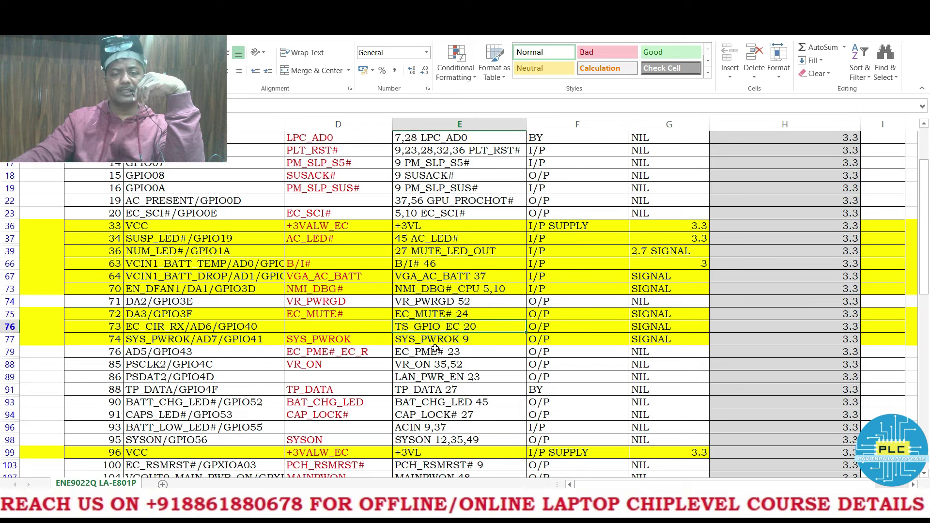
click(435, 343)
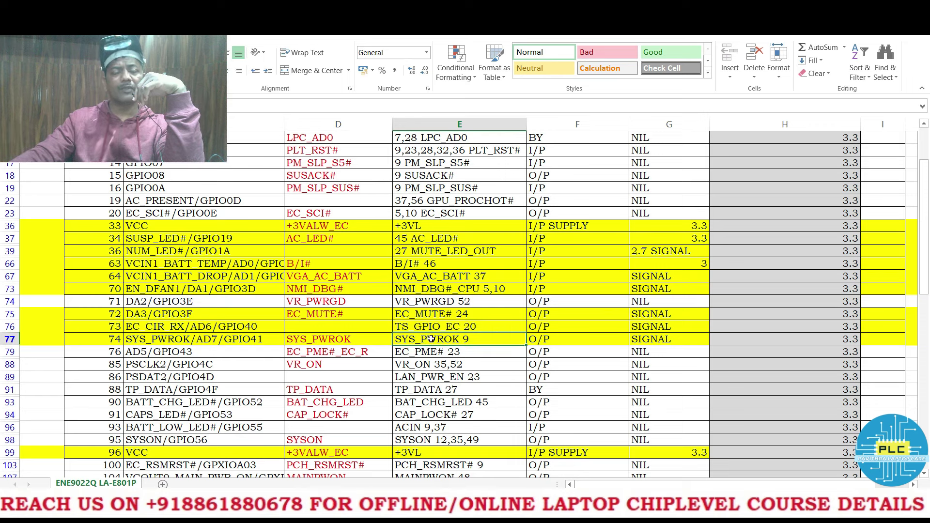
Examine the external-column entries from EC_PME# through CAP_LOCK# one by one, including VR_ON and LAN_PWR_EN
scroll(445, 349, down, 1)
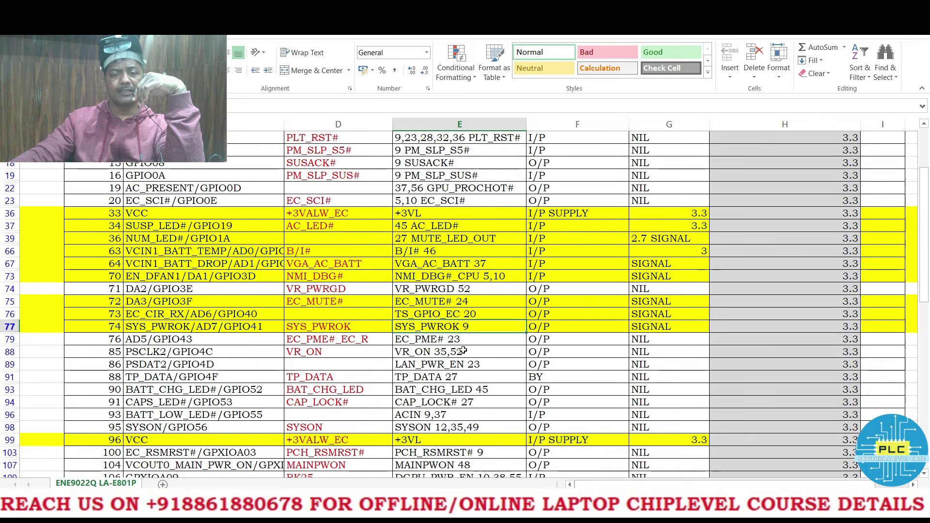
click(433, 343)
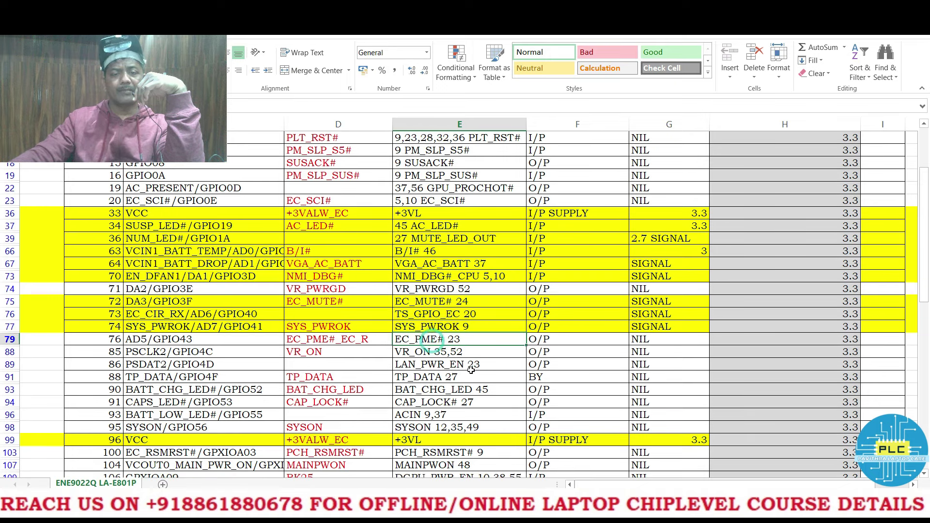
click(427, 357)
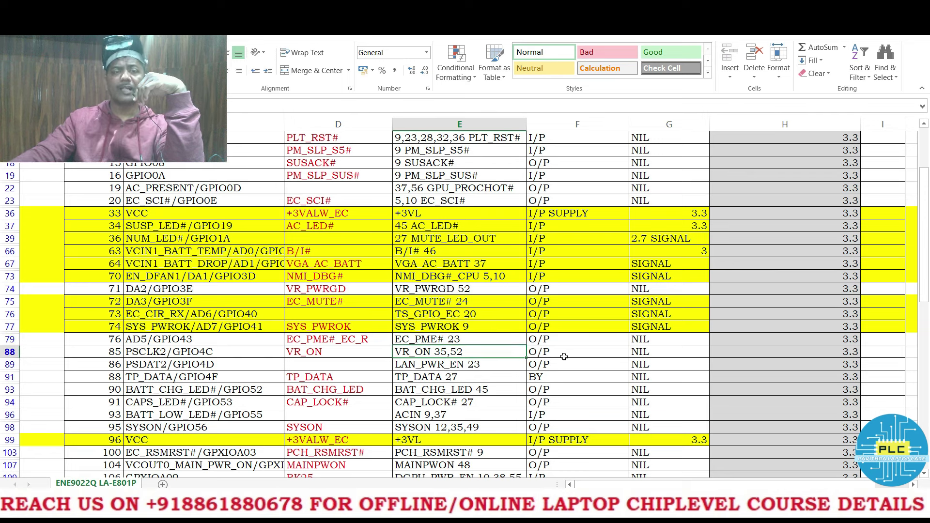
click(419, 352)
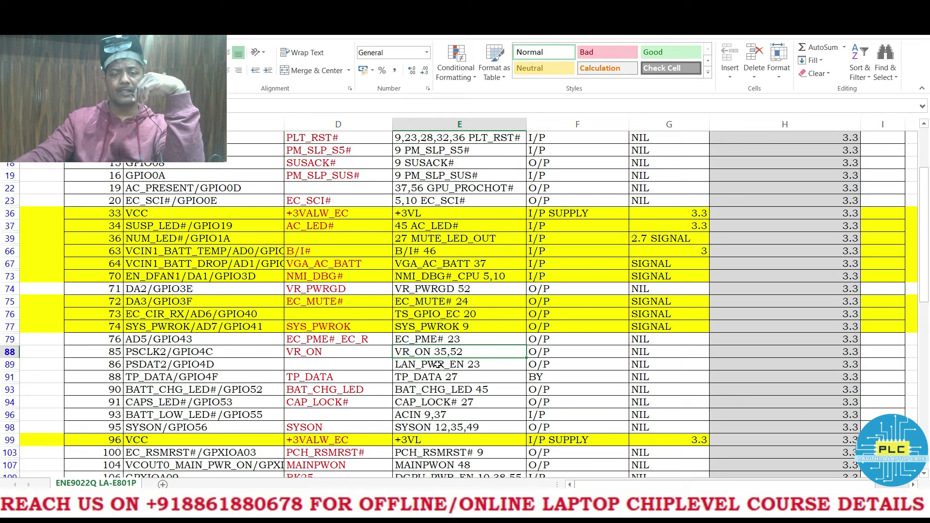
click(438, 364)
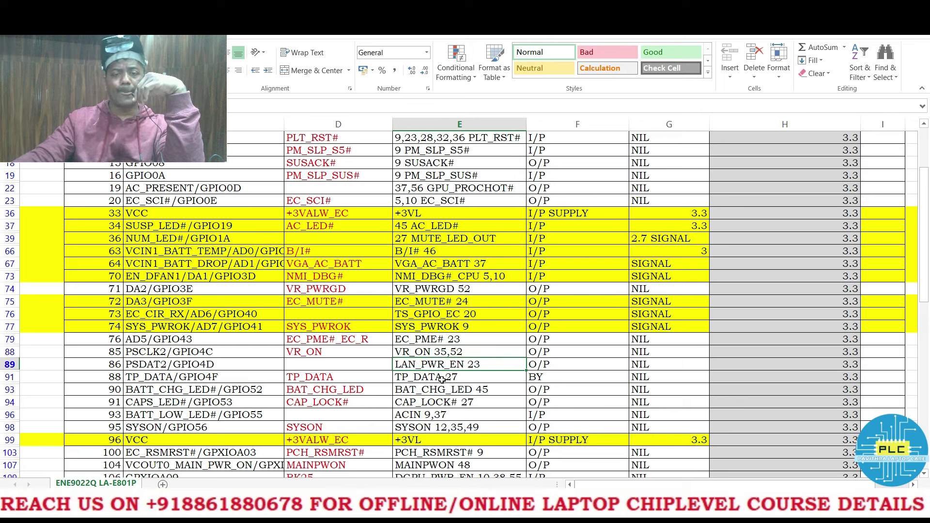
click(442, 378)
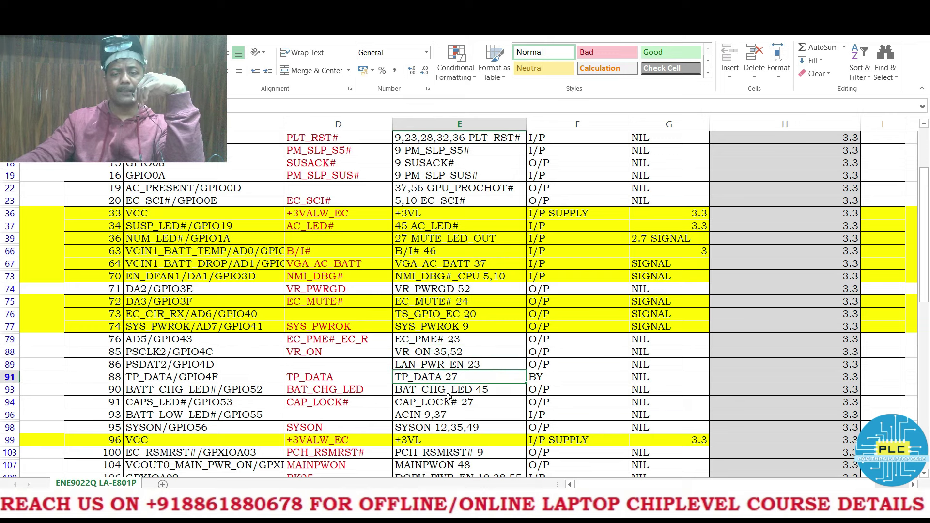
click(450, 391)
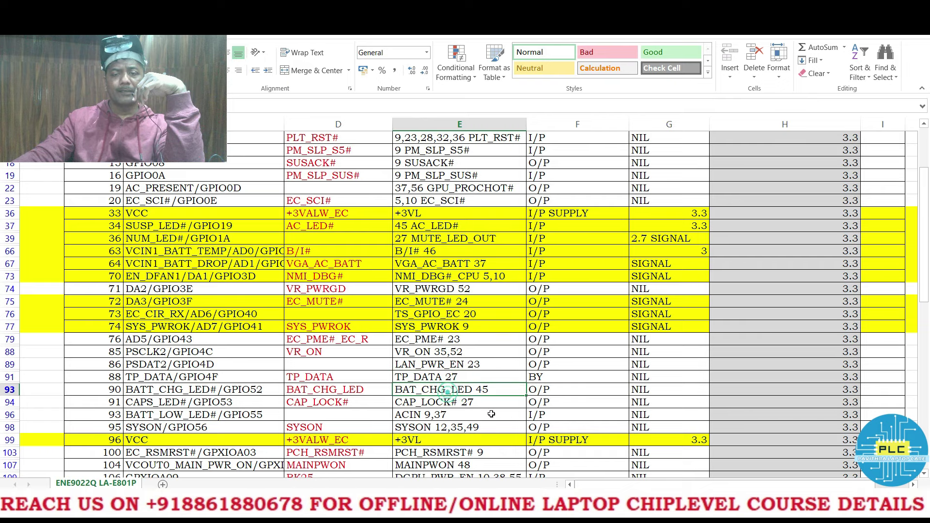
click(437, 406)
Examine the external-column entries ACIN, SYSON, PCH_RSMRST#, MAINPWON and DGPU_PWR_EN in turn
scroll(436, 339, down, 4)
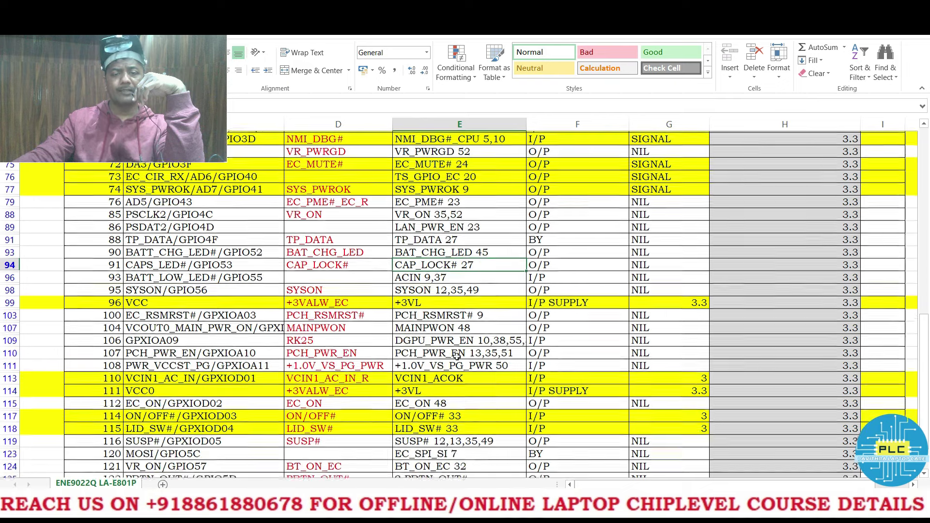
click(435, 280)
click(456, 289)
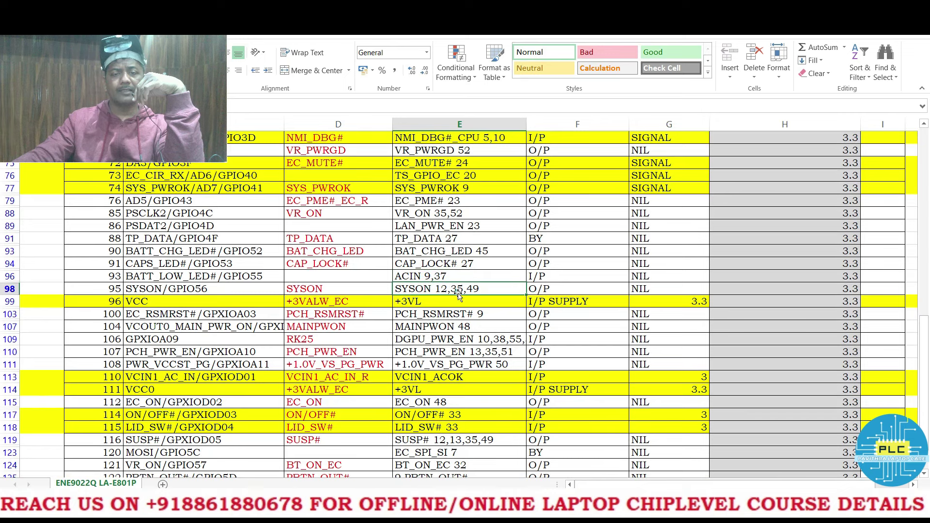
click(465, 316)
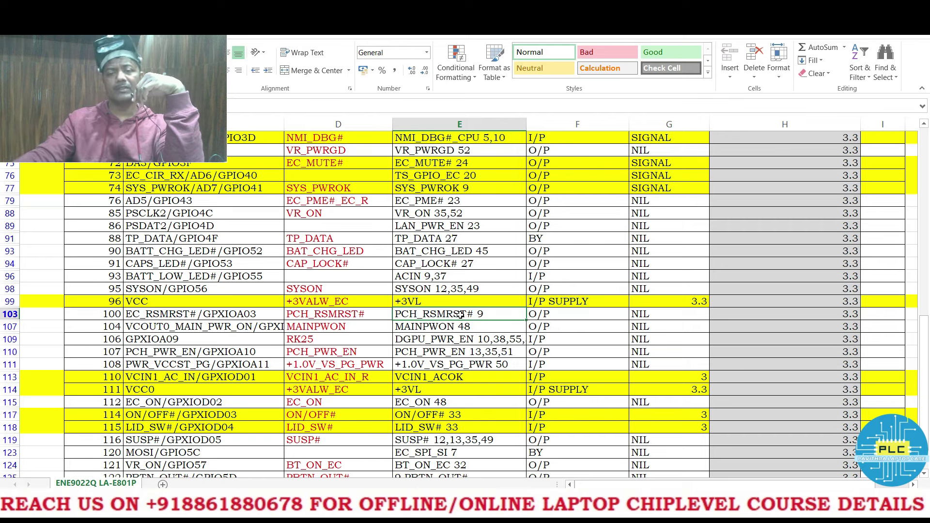
click(437, 328)
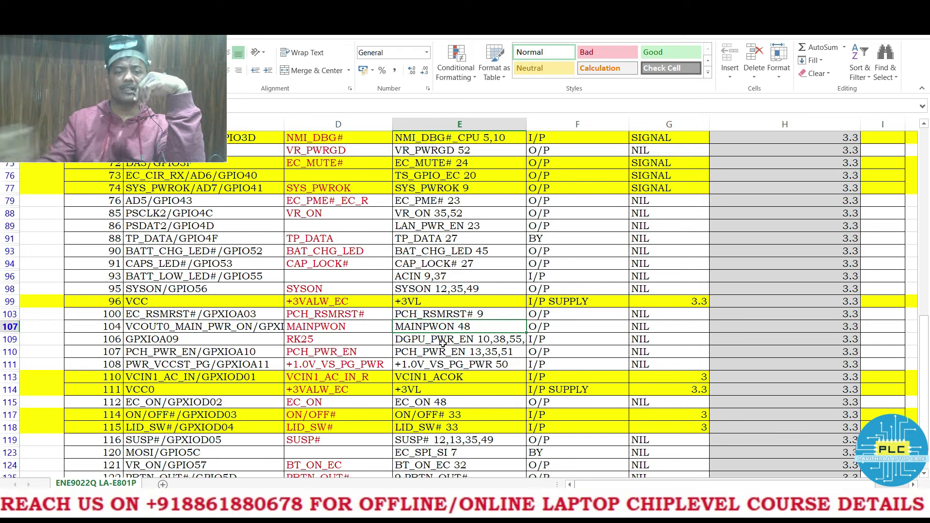
click(425, 338)
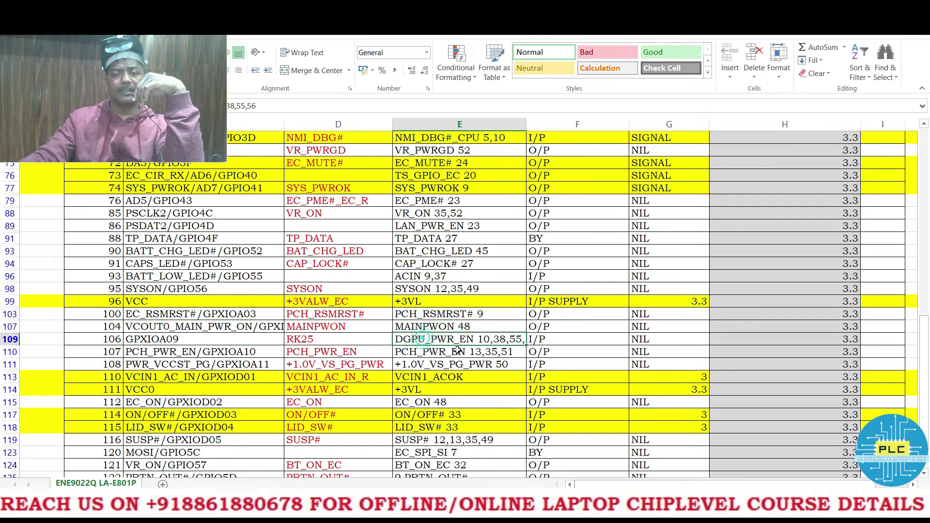
Examine the external-column entries PCH_PWR_EN, +1.0V_VS_PG_PWR and VCIN1_ACOK in turn
scroll(478, 349, down, 1)
scroll(479, 349, down, 1)
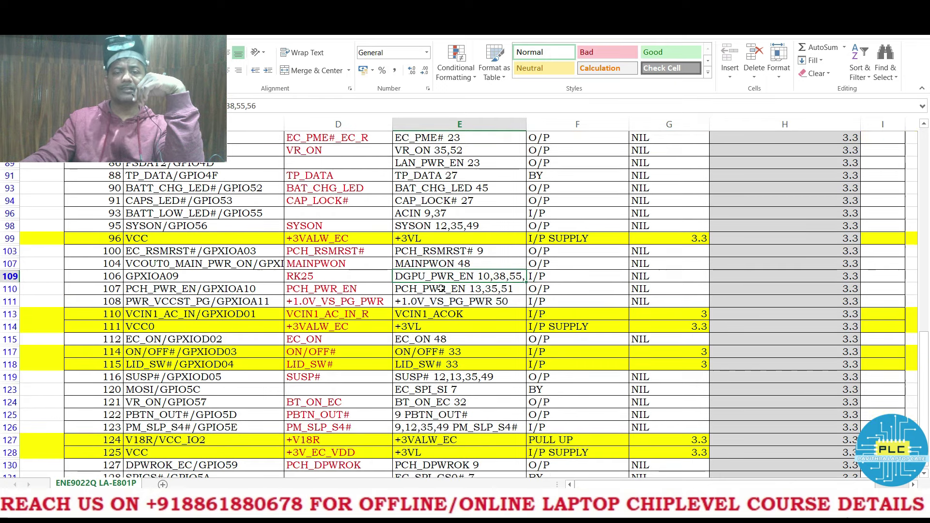
click(440, 289)
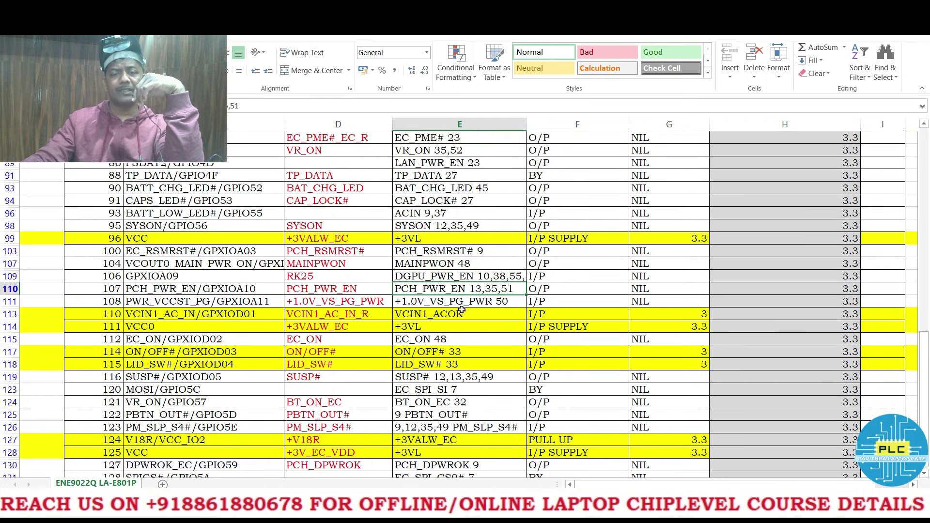
click(429, 303)
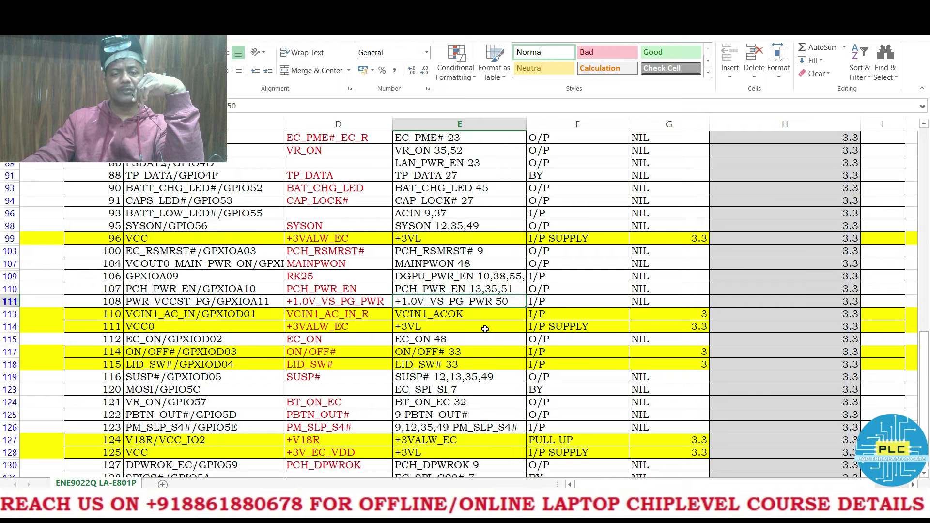
click(432, 312)
scroll(445, 303, down, 1)
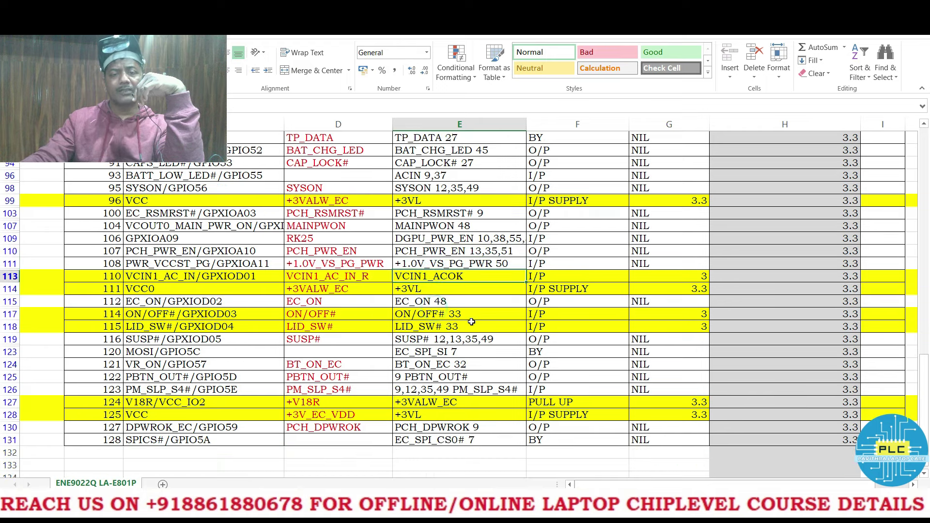
Examine the external-column entries EC_ON, ON/OFF#, SUSP#, EC_SPI_SI, BT_ON_EC and PBTN_OUT# one by one
click(434, 310)
click(437, 299)
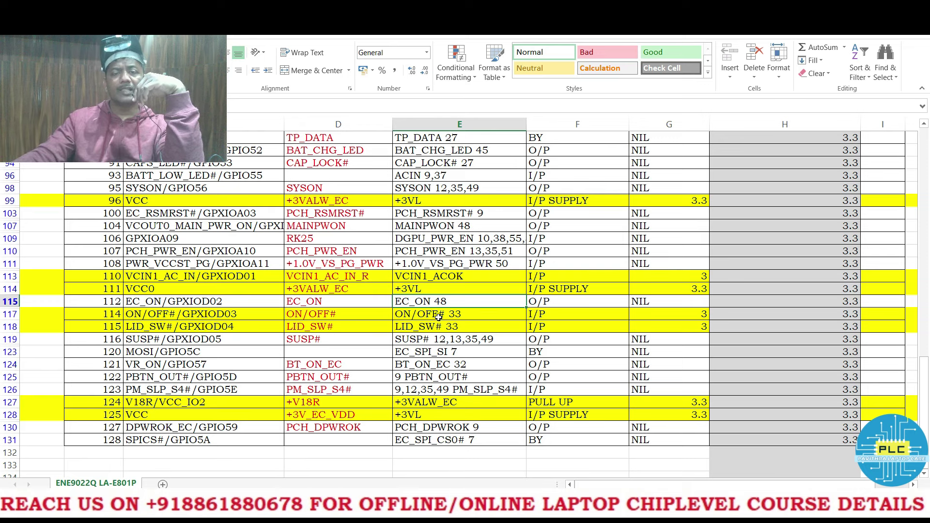
click(438, 314)
click(439, 339)
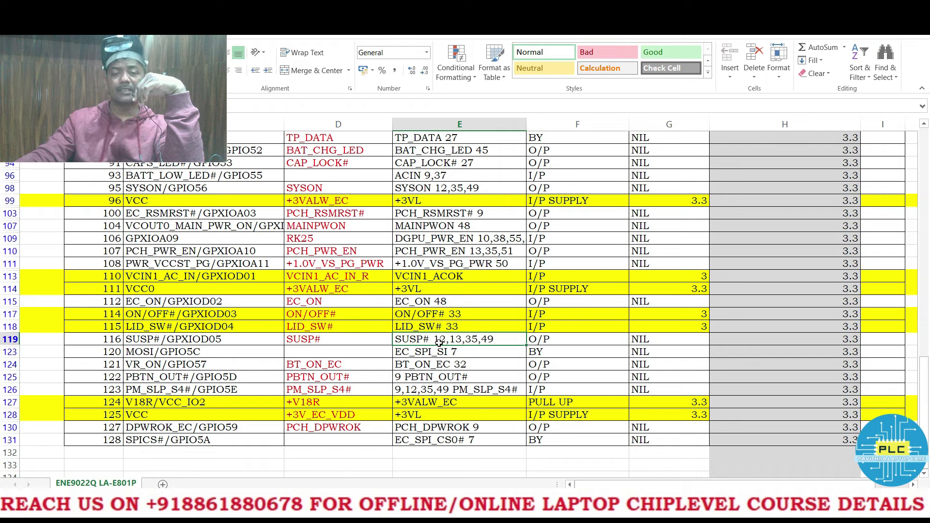
scroll(433, 354, down, 1)
click(450, 328)
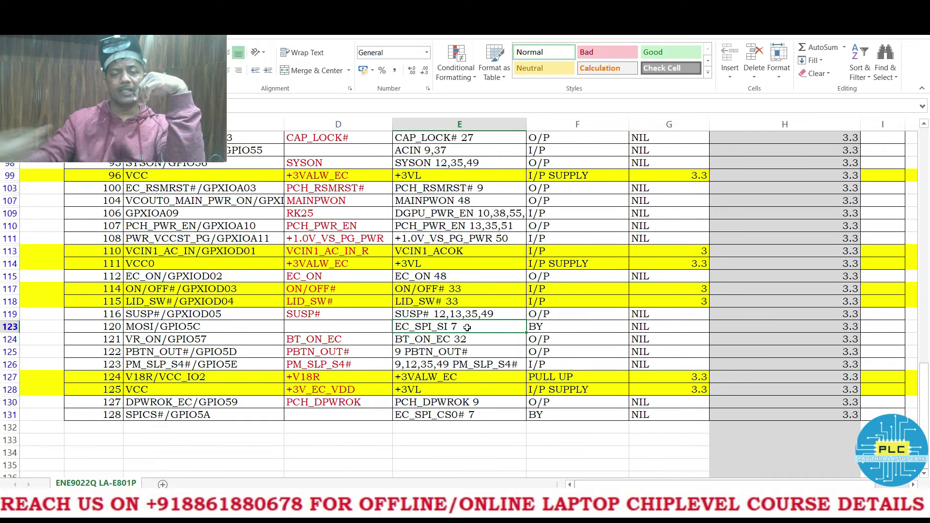
click(439, 340)
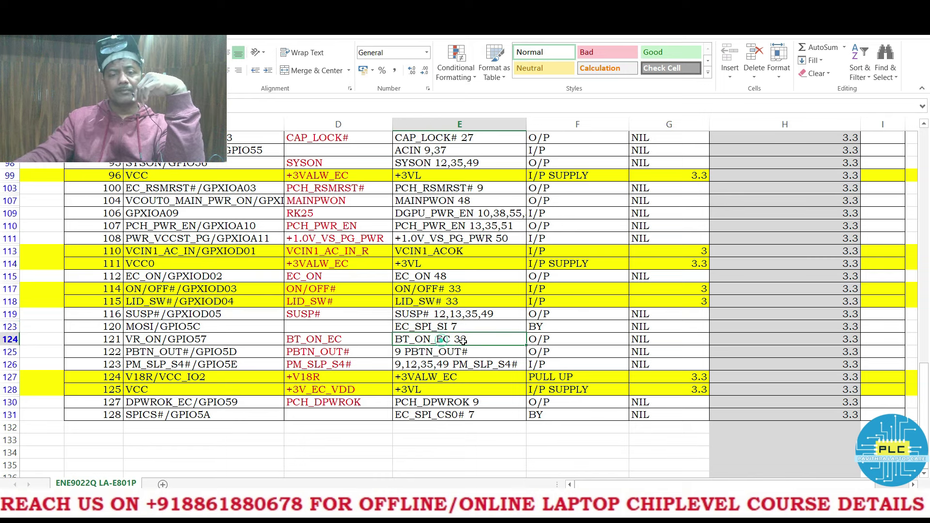
click(439, 354)
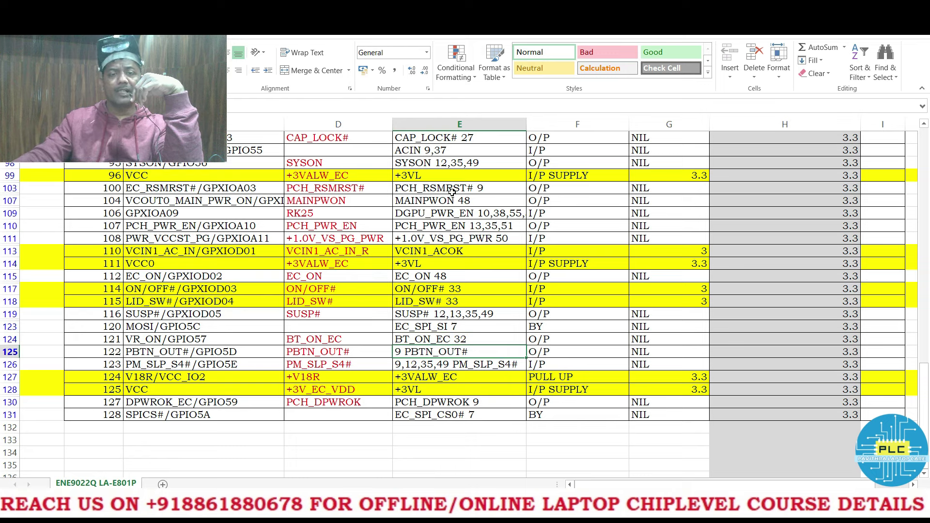
Compare the ON/OFF# and PBTN_OUT# entries with their input/output directions in the I/P, O/P, BY column
click(431, 288)
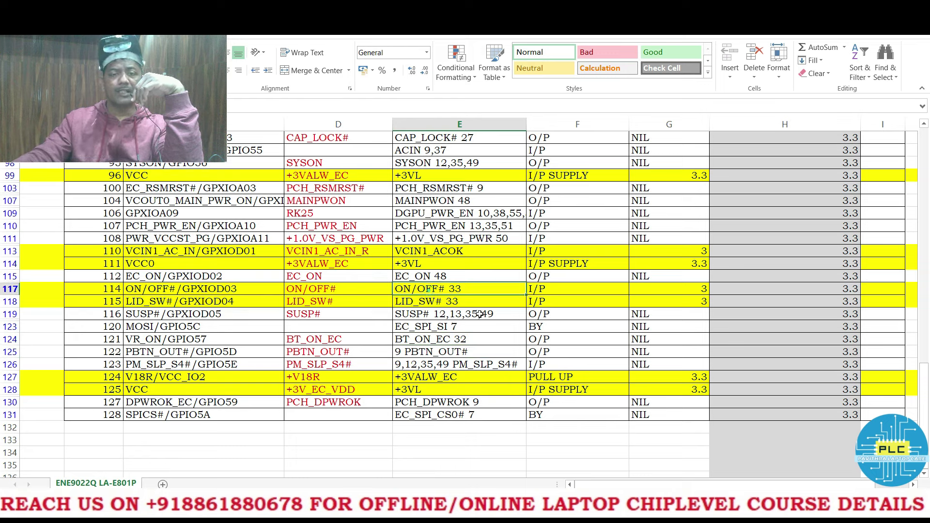
click(449, 353)
click(545, 353)
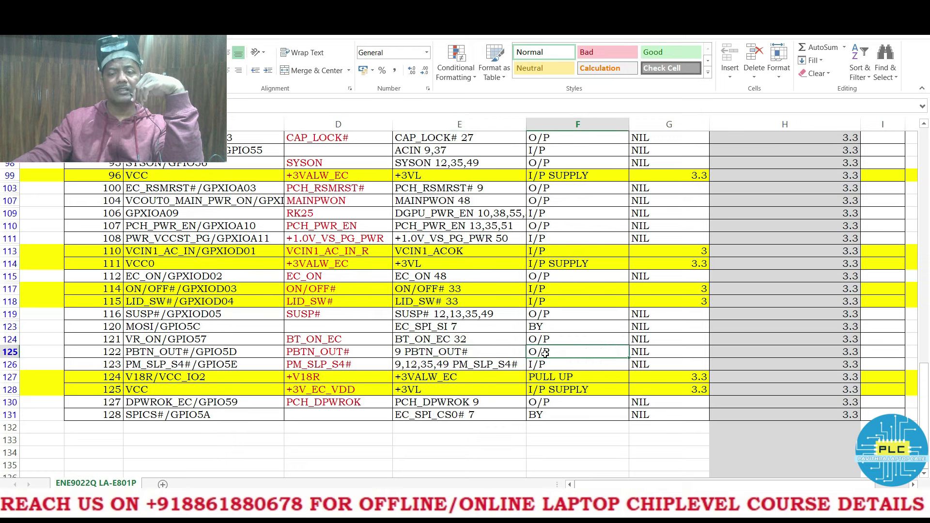
click(439, 290)
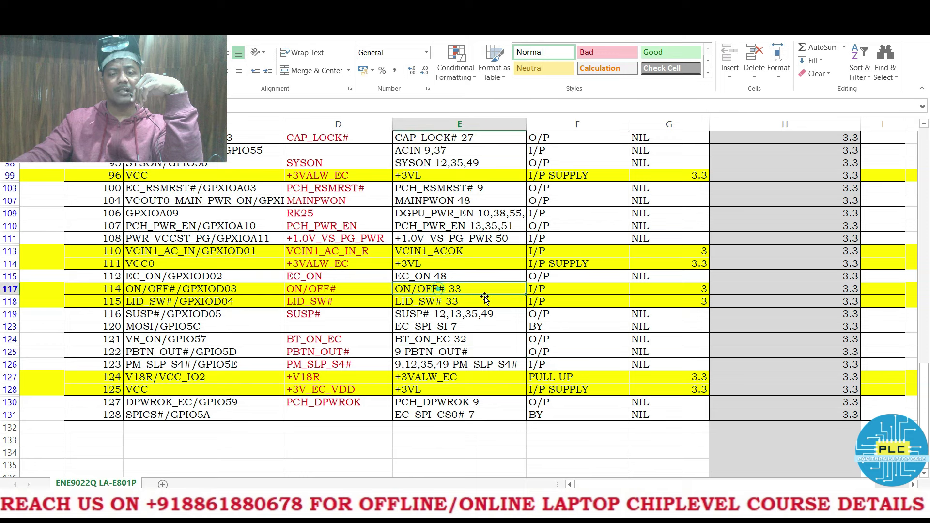
click(543, 289)
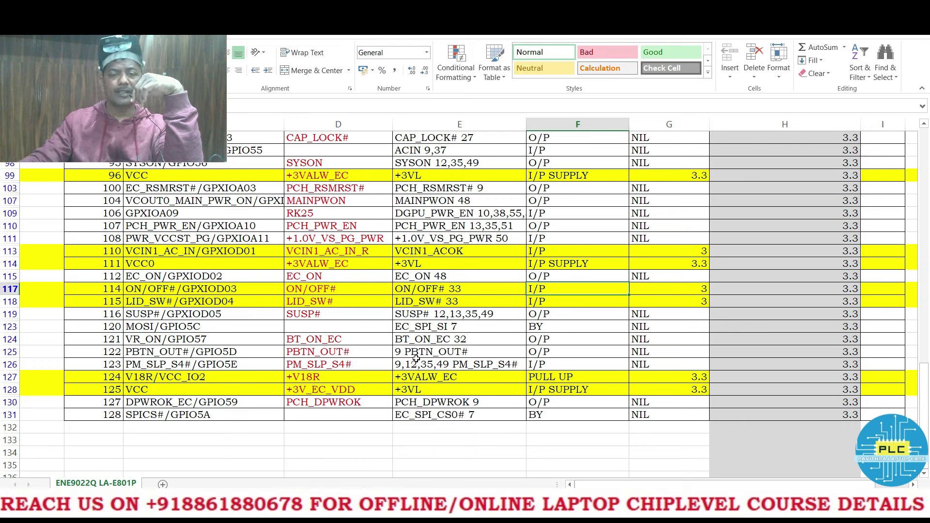
Examine the external-column entries PM_SLP_S4#, PCH_DPWROK and EC_SPI_CS0# for pins 123, 127 and 128
click(434, 364)
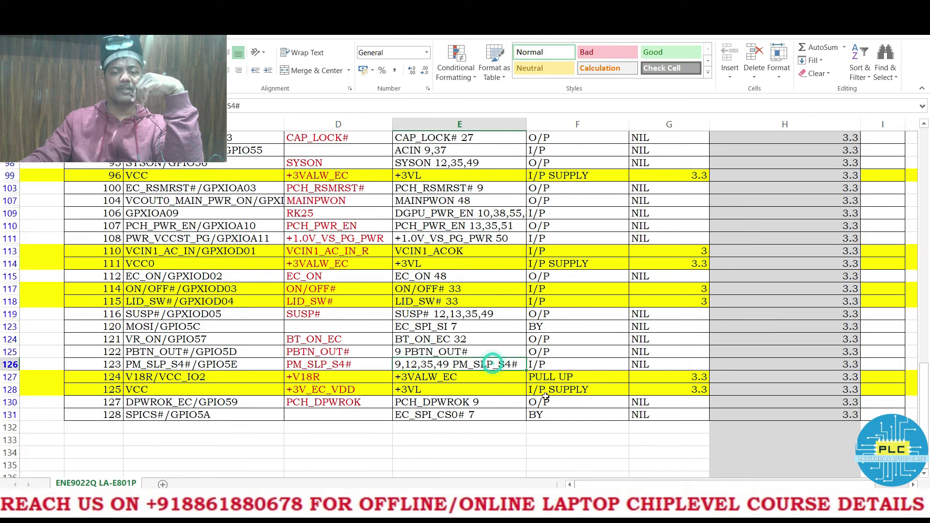
click(472, 405)
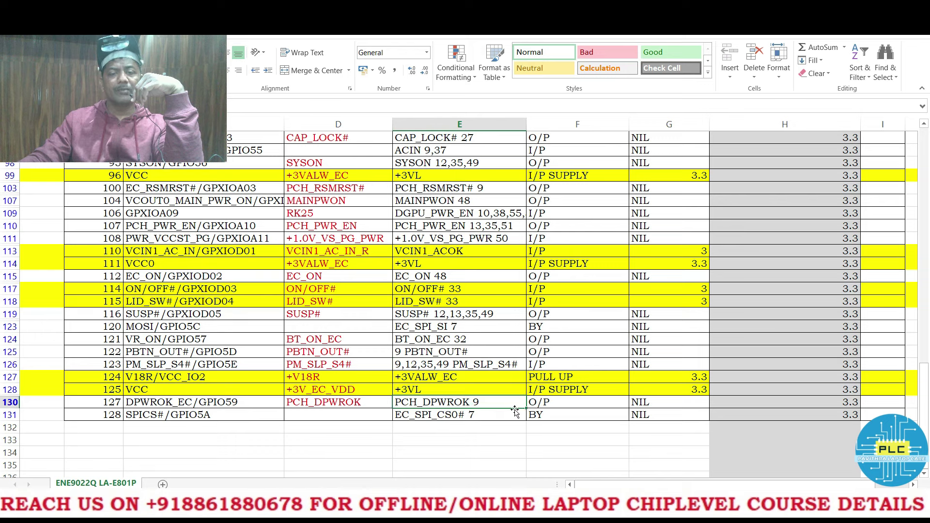
click(441, 416)
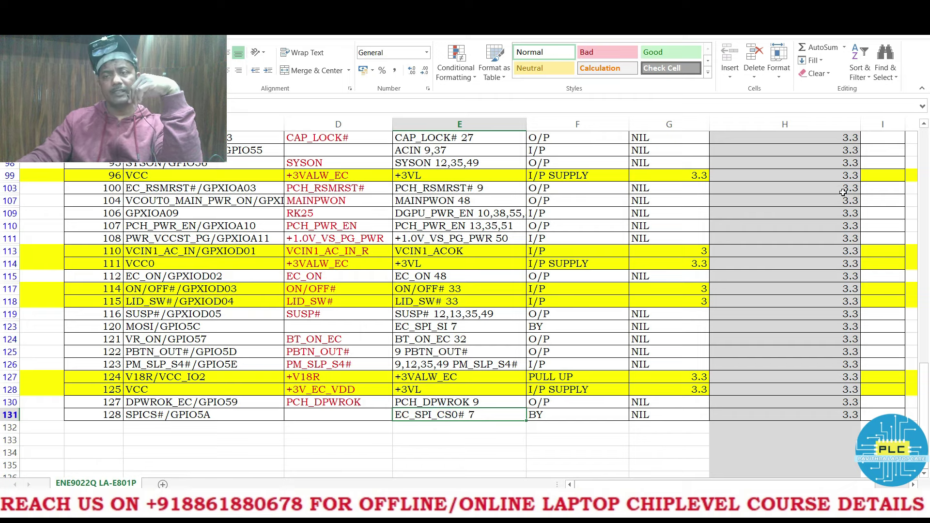
Review the whole list filtered to 3.3, comparing the B/P column with the AFTER/P WITHOUT RAM column
scroll(833, 194, up, 15)
scroll(822, 190, down, 1)
scroll(723, 179, up, 1)
scroll(710, 344, down, 3)
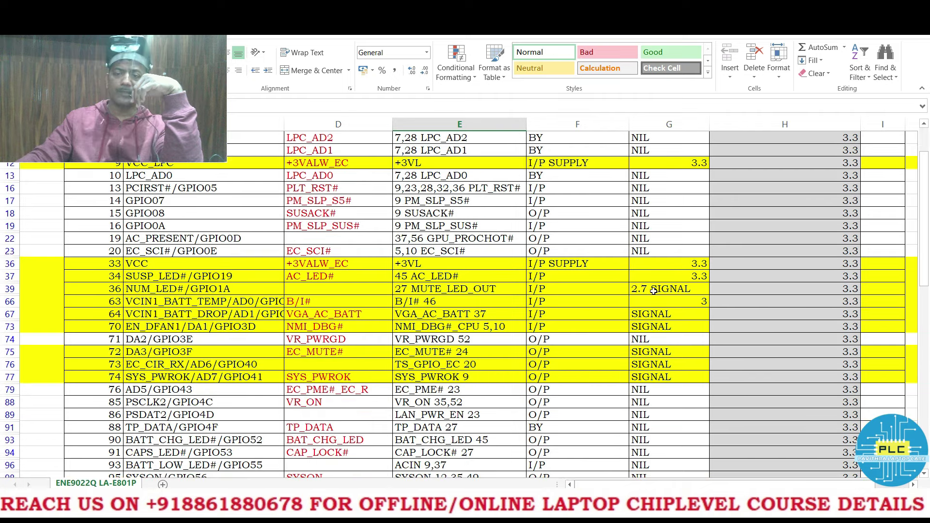
scroll(669, 323, down, 2)
scroll(666, 344, down, 5)
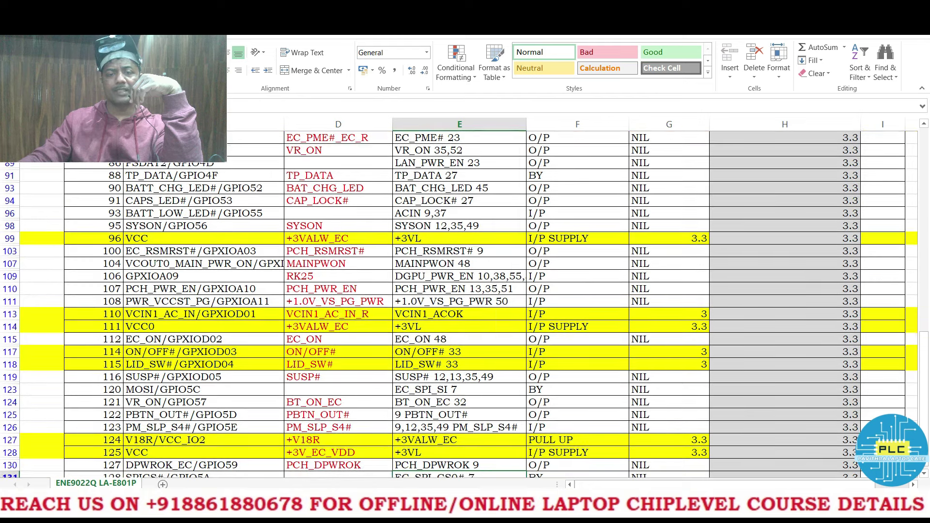
scroll(745, 271, up, 3)
scroll(530, 362, down, 4)
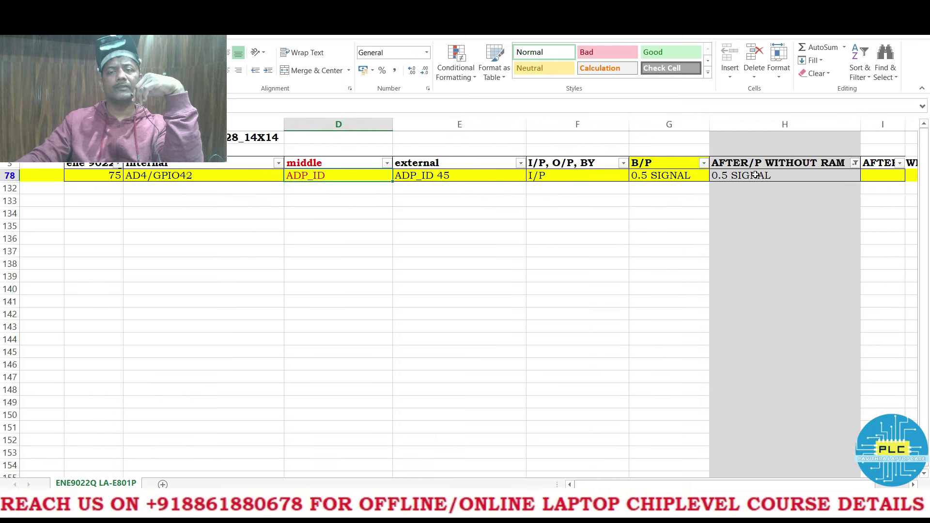
Compare ADP_ID's B/P and AFTER/P WITHOUT RAM entries, and check the EC_VCCST_PG_R row with the latter column filtered to 1.0V
click(672, 178)
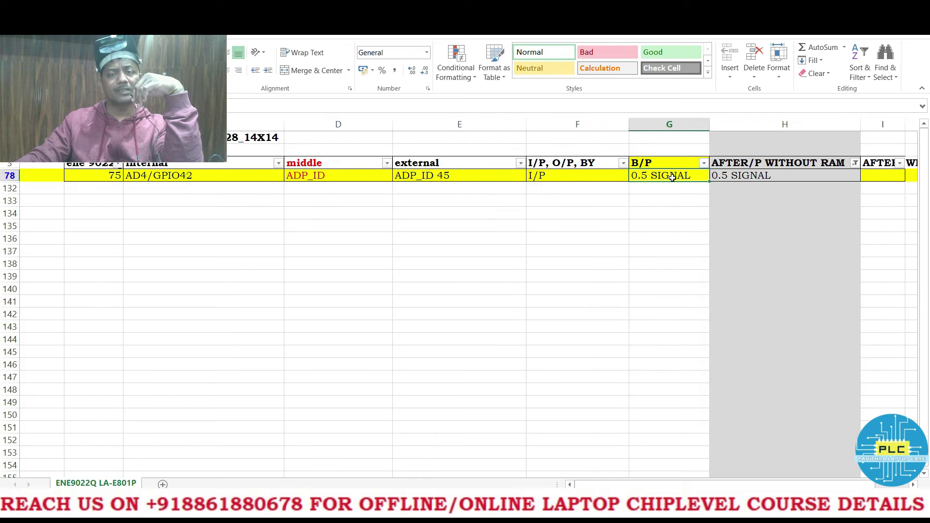
click(740, 175)
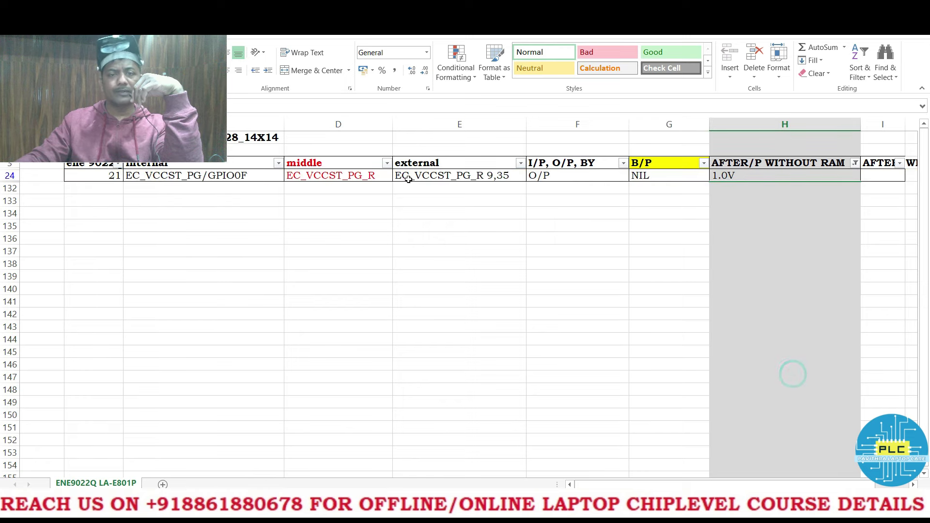
click(338, 177)
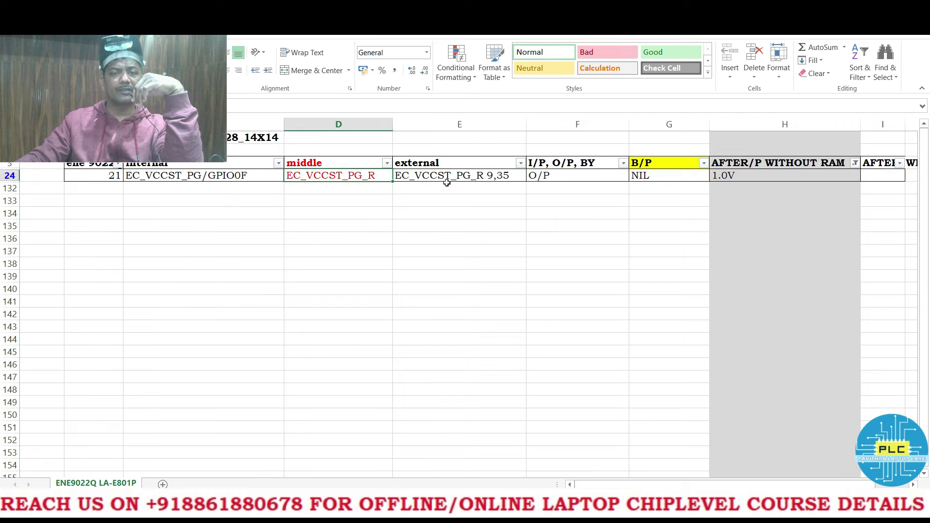
click(744, 179)
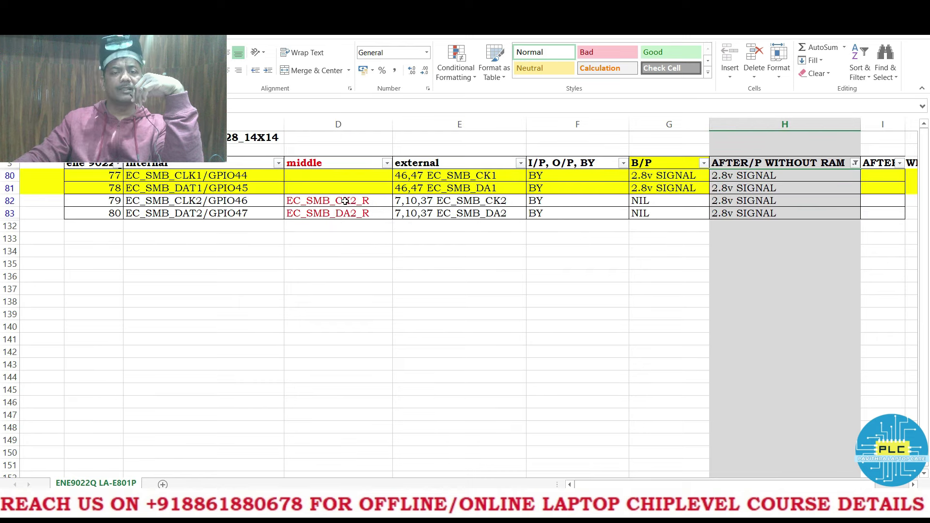
Examine the four EC_SMB clock and data rows filtered by 2.8v SIGNAL, including their external names and BY direction
click(345, 200)
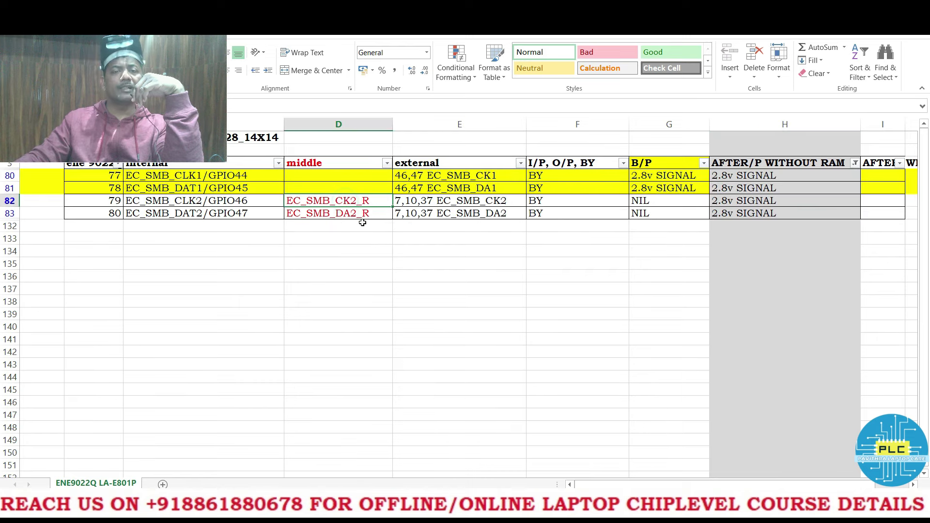
click(362, 216)
click(480, 215)
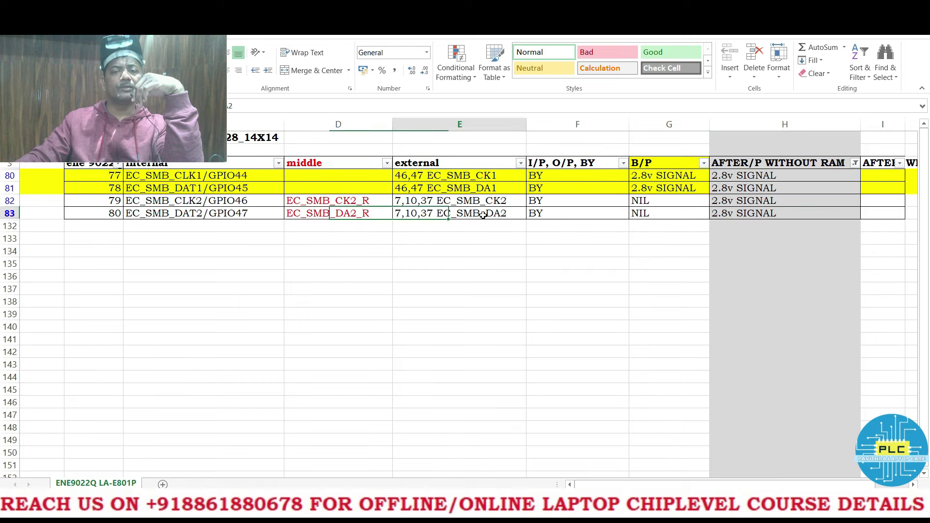
click(491, 180)
click(491, 189)
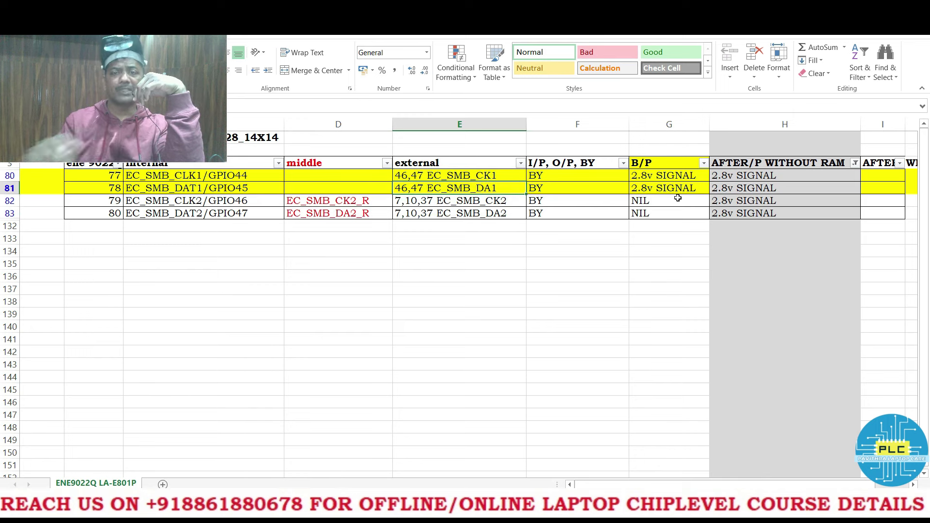
click(483, 203)
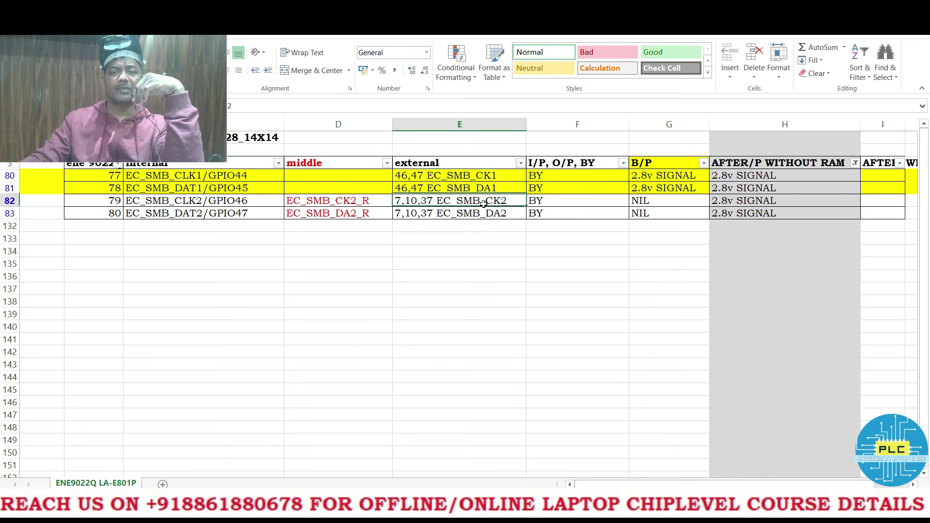
click(502, 217)
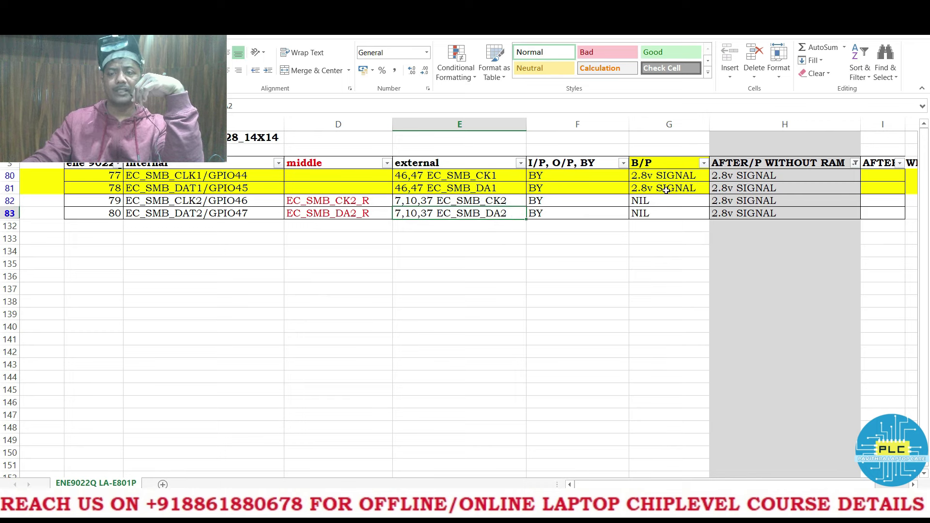
click(494, 174)
key(ctrl+shift+Down)
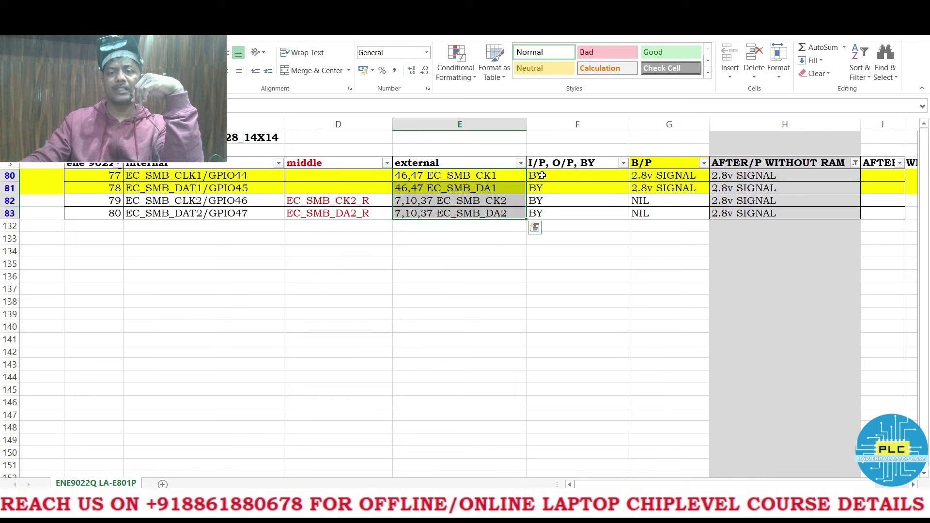
click(541, 175)
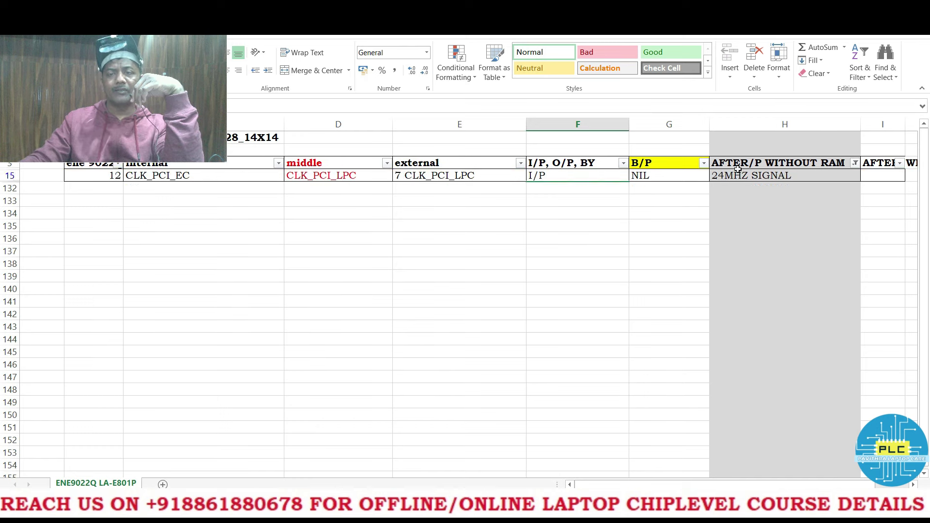
Examine the CLK_PCI_LPC row filtered by 24MHZ SIGNAL, checking its pin number, AFTER/P WITHOUT RAM value and direction
click(730, 177)
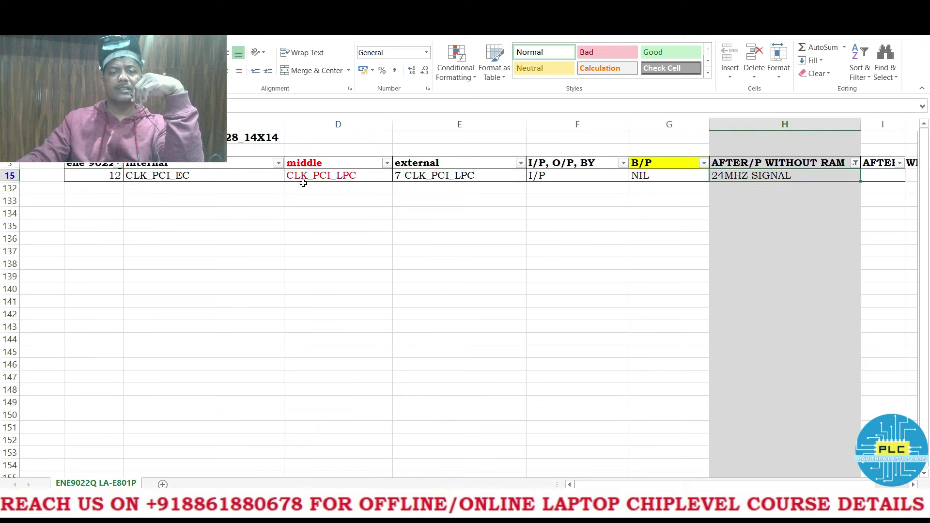
click(105, 175)
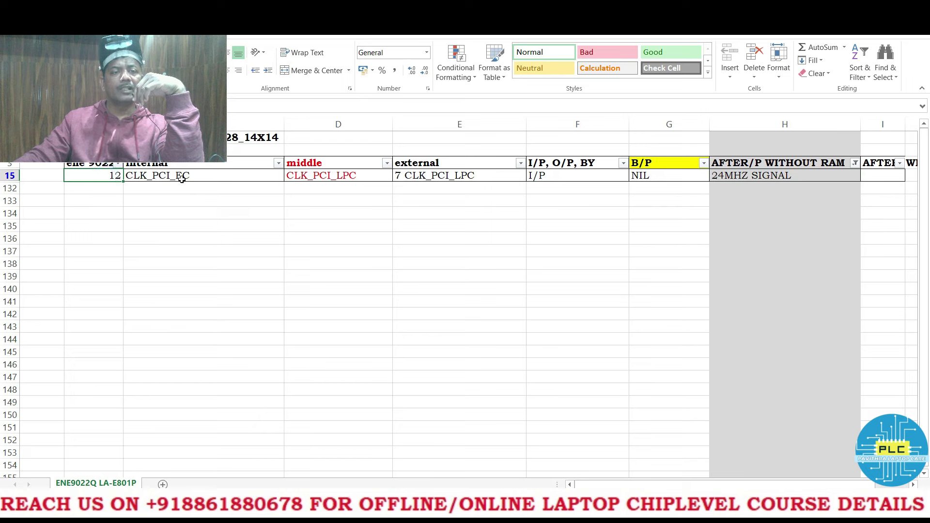
click(750, 178)
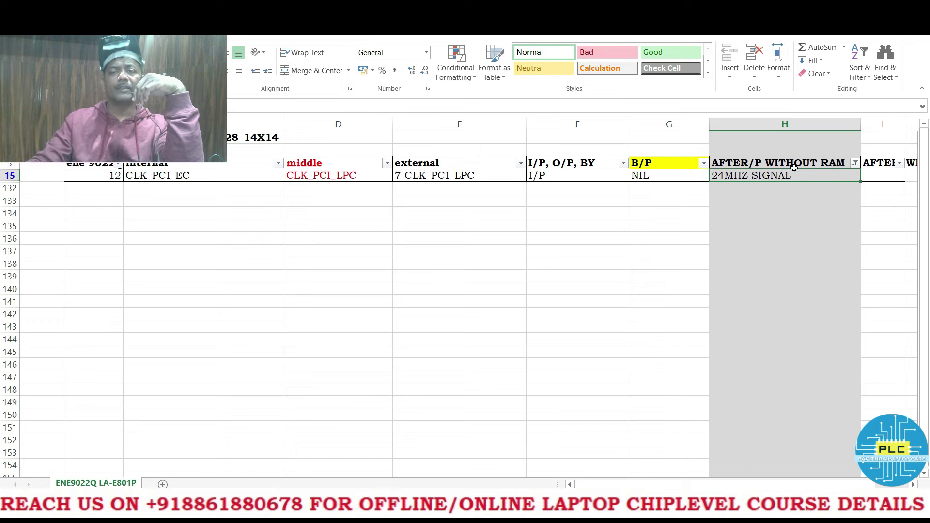
click(536, 174)
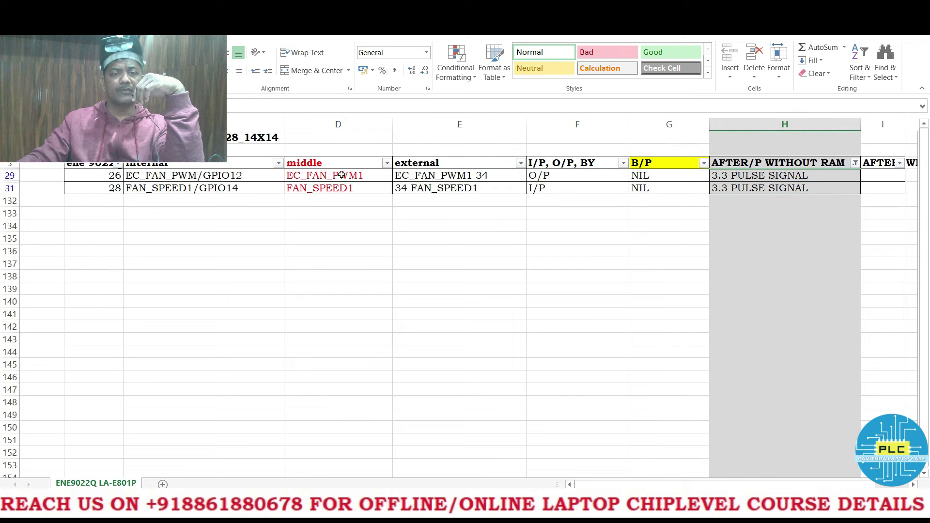
Examine the middle-column entries EC_FAN_PWM1 and FAN_SPEED1 in the rows filtered by 3.3 PULSE SIGNAL
click(342, 175)
click(347, 188)
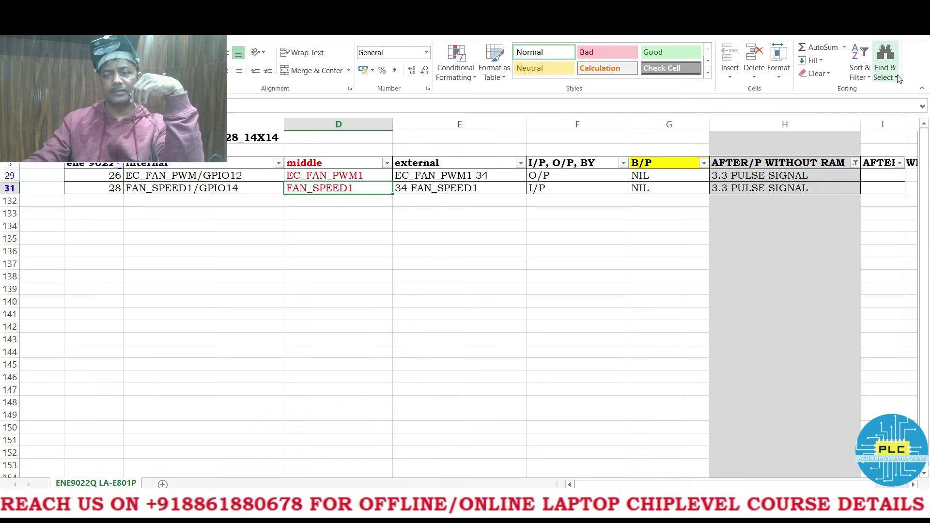
Examine the rows filtered by 3.3 SIGNAL, checking KSI0 to KSI7, +EC_VCCA and PCH_PWROK's external name and AFTER/P WITHOUT RAM value
click(770, 177)
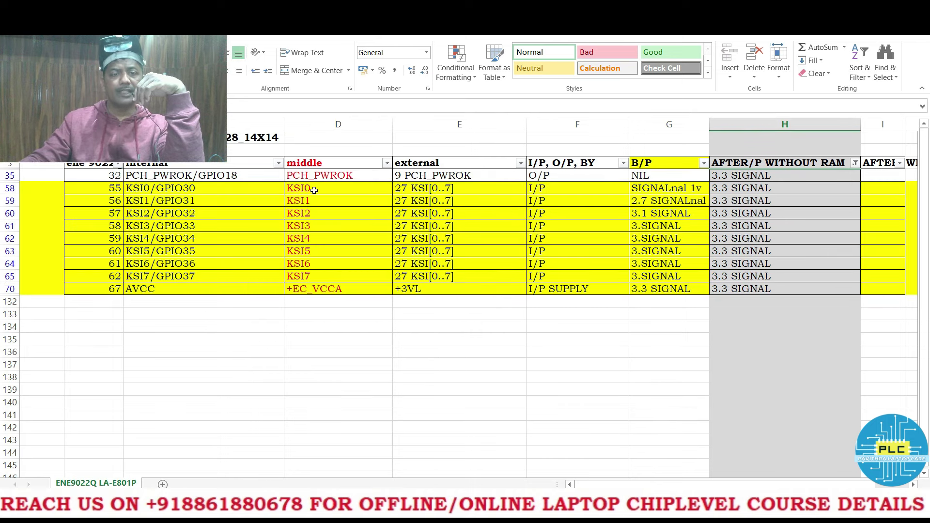
drag(314, 191, 313, 286)
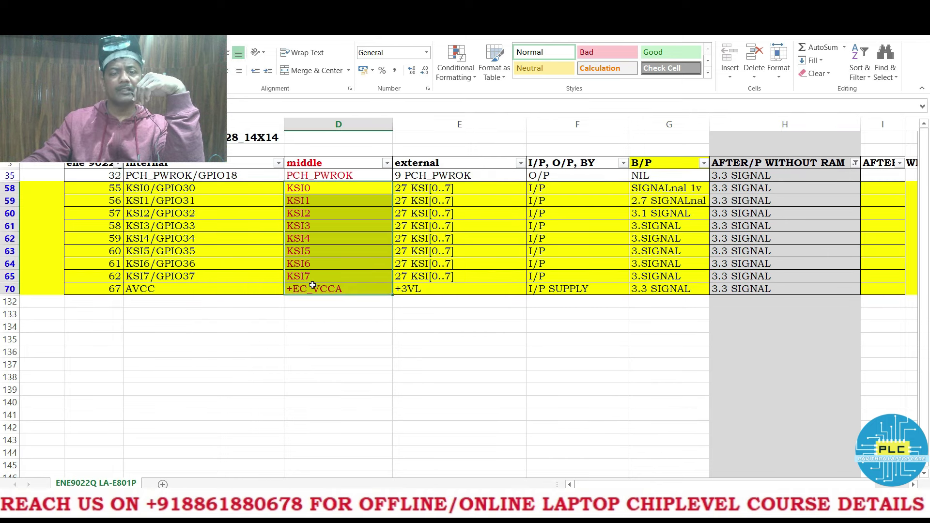
click(358, 290)
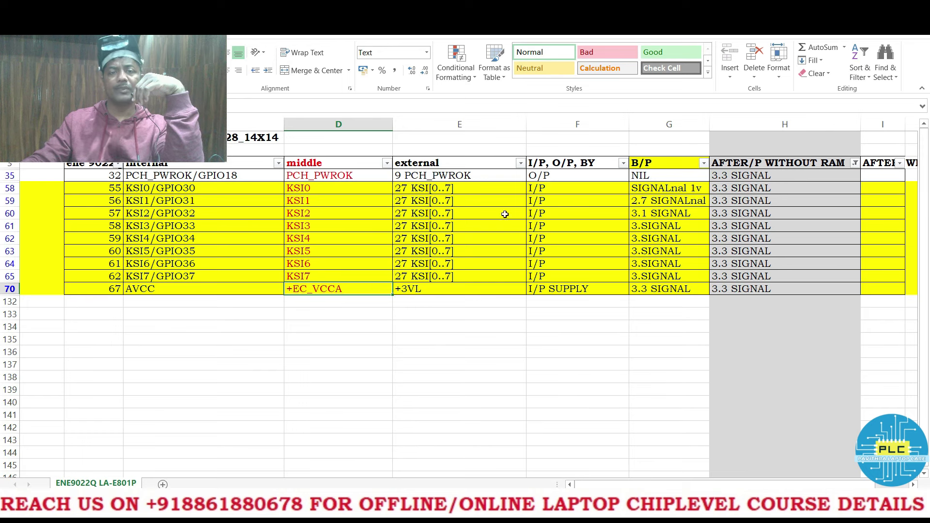
click(423, 176)
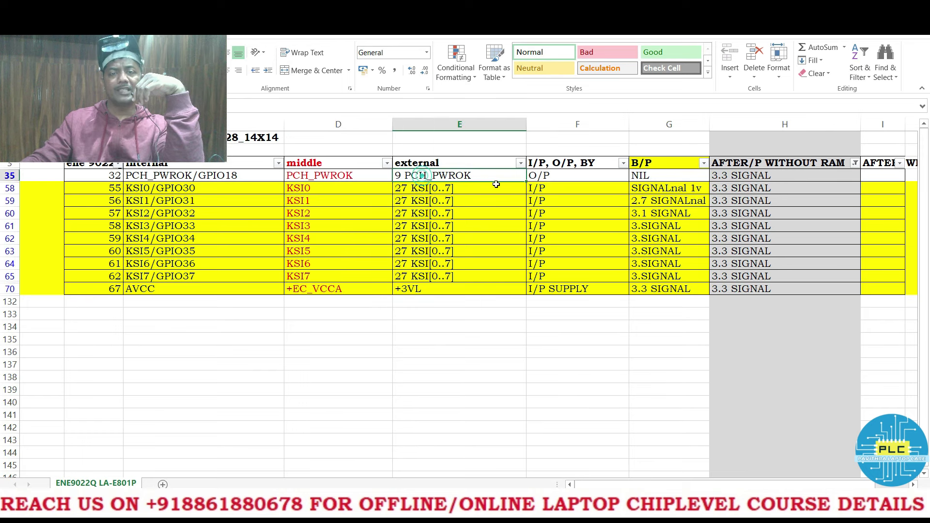
click(725, 177)
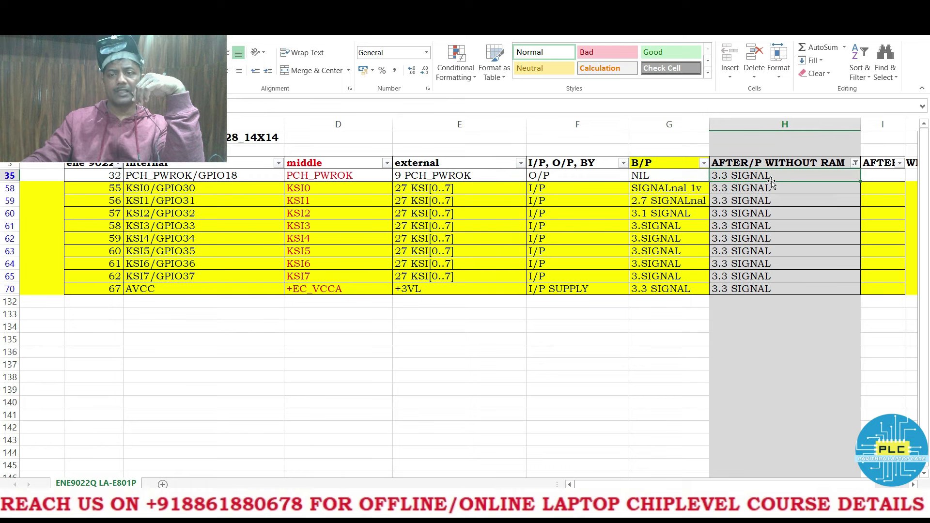
Filter AFTER/P WITHOUT RAM to 4.8V SIGNAL and check the KBL_ON# row's external name and value
click(855, 162)
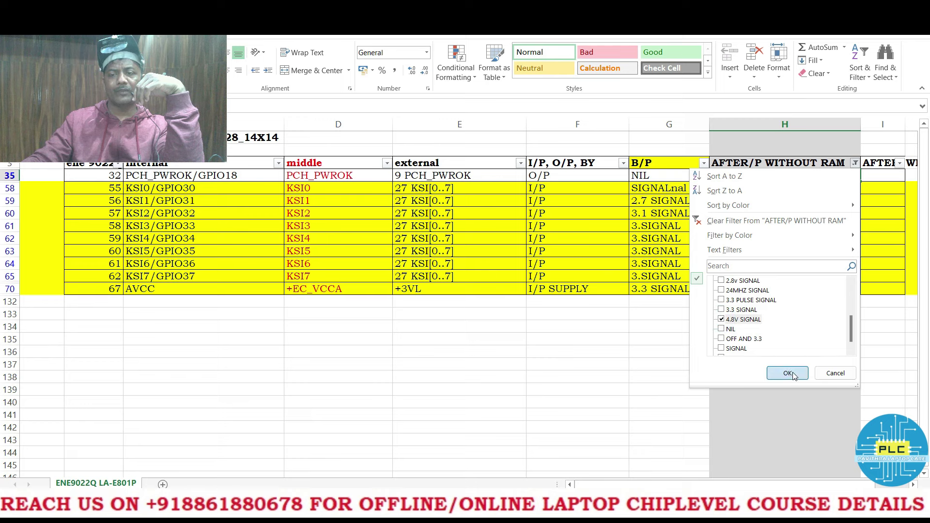
click(788, 373)
click(729, 175)
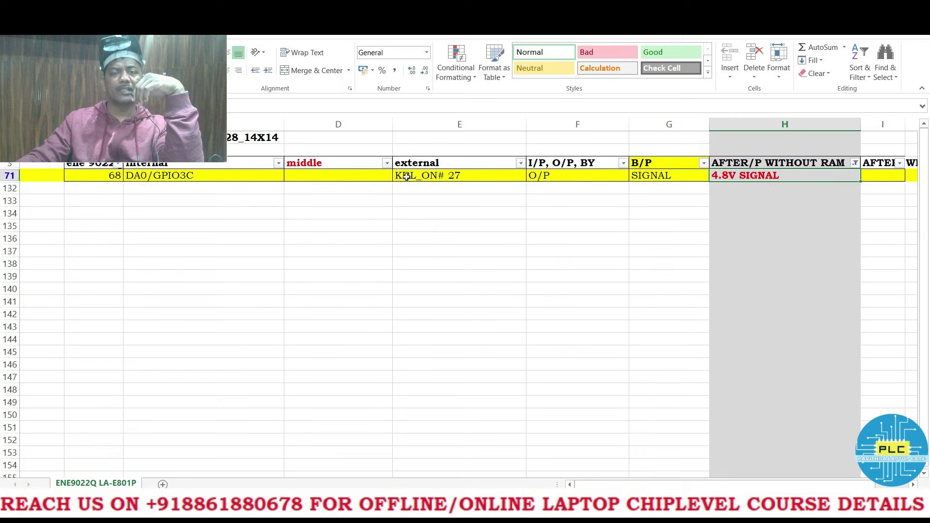
click(429, 176)
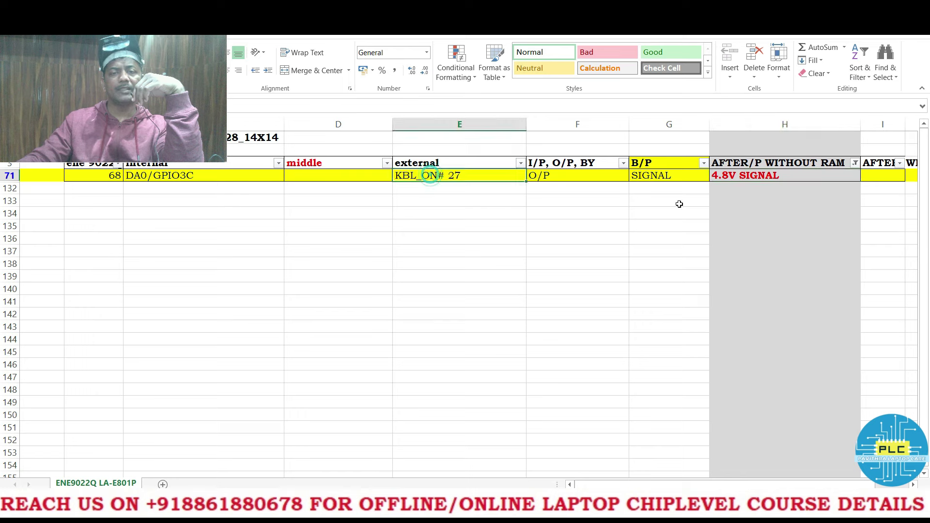
click(722, 176)
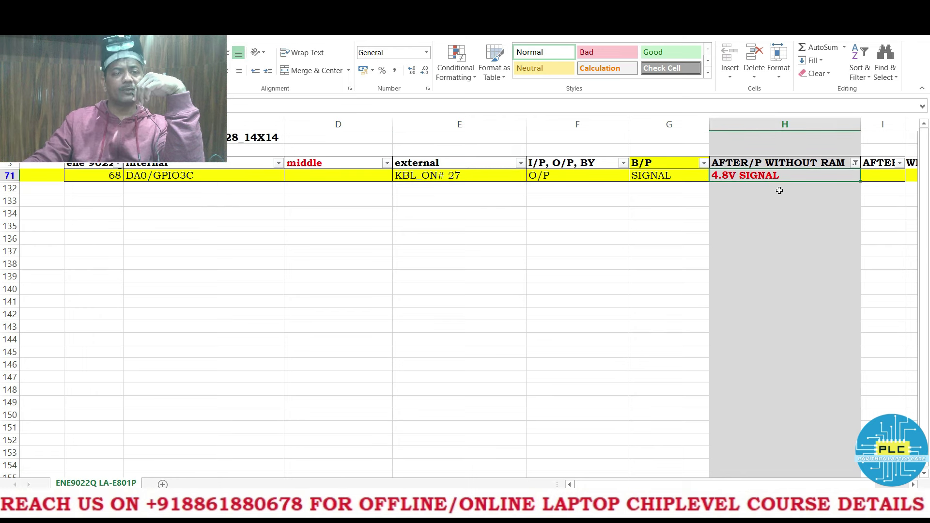
Filter AFTER/P WITHOUT RAM to SIGNAL and examine the middle-column entries KSO0 to KSO15
key(Up)
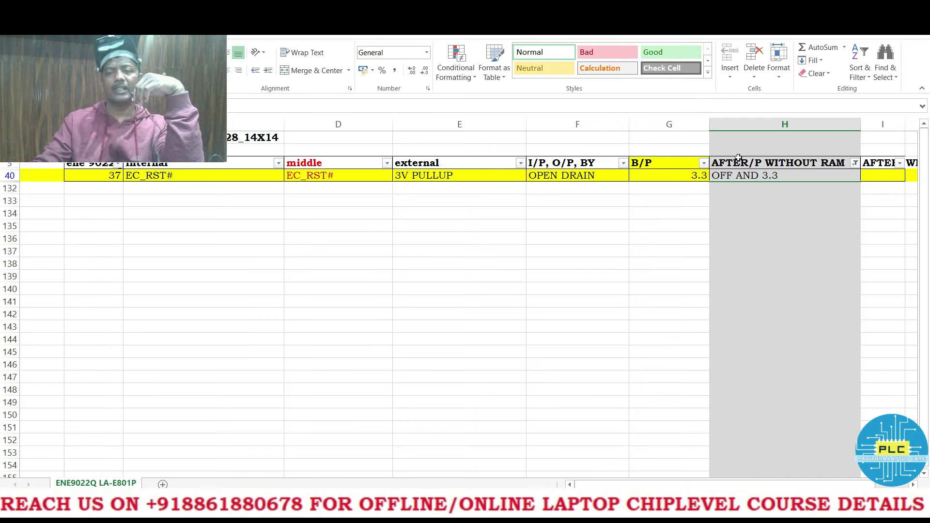
click(855, 163)
click(721, 329)
click(721, 339)
click(787, 373)
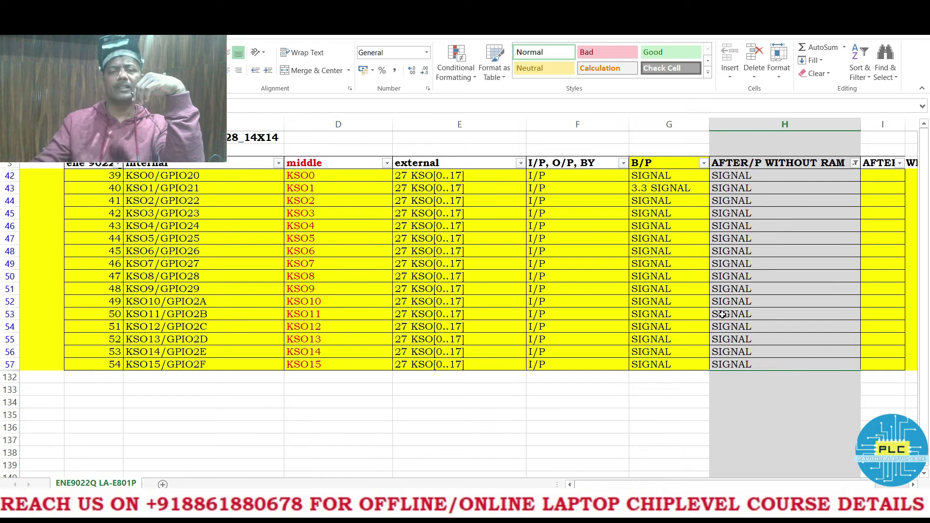
drag(303, 176, 293, 381)
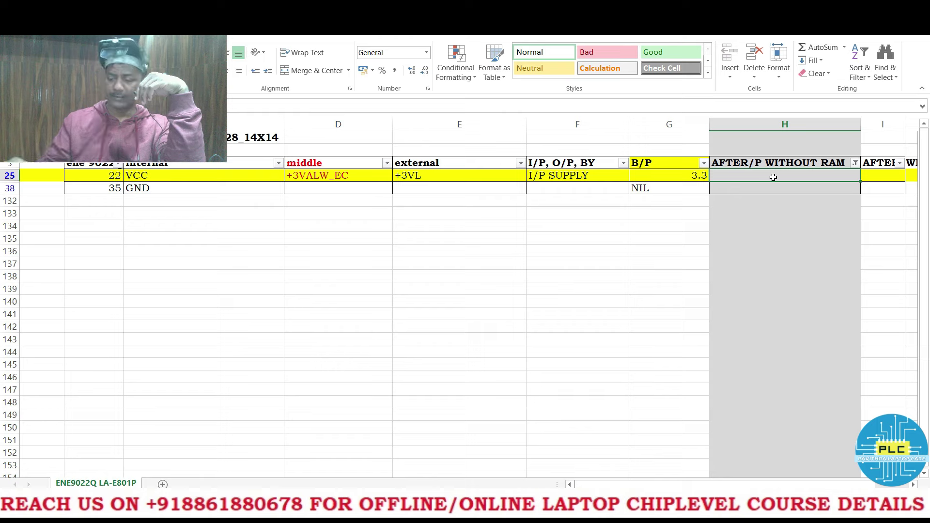
Enter 3.3 as the AFTER/P WITHOUT RAM value for VCC on pin 22 and clear that column's filter
text(3.3)
key(Return)
click(768, 209)
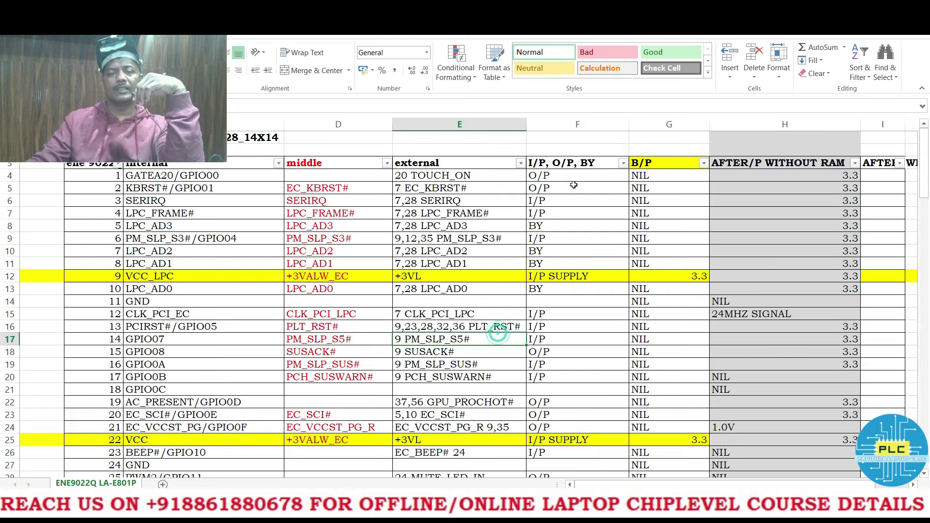
Review the direction, AFTER/P WITHOUT RAM and B/P entries among the first pins of the unfiltered list
click(581, 190)
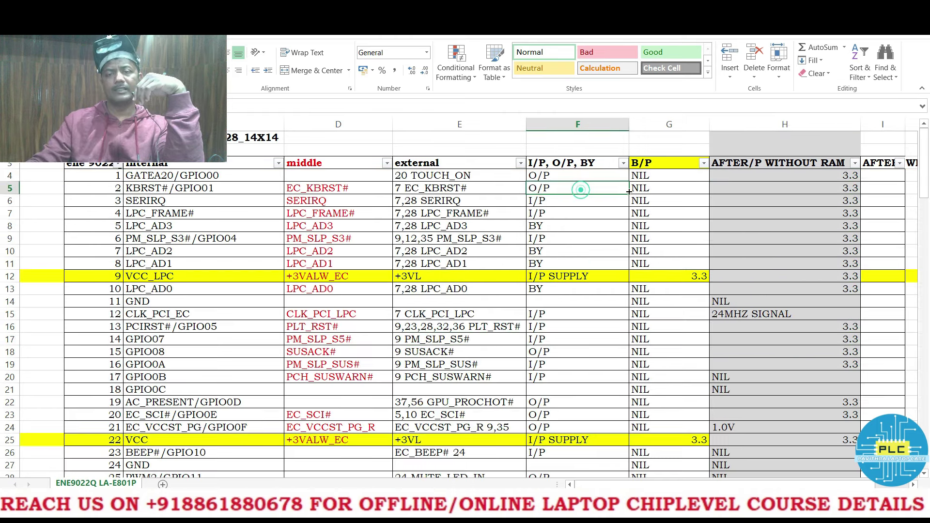
click(789, 226)
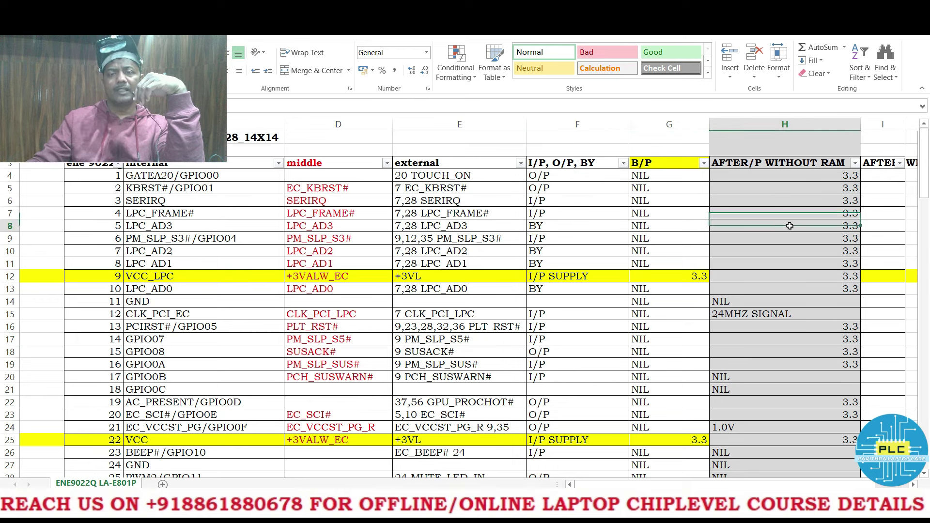
click(667, 267)
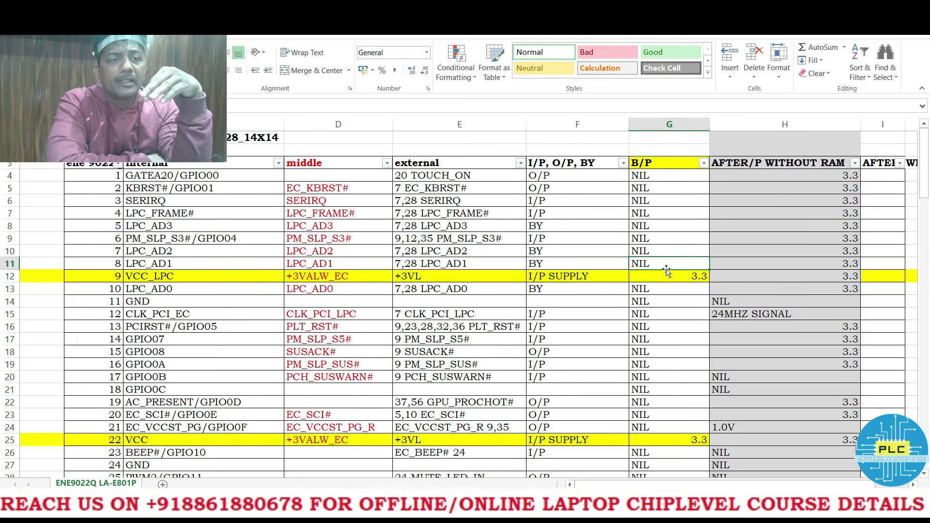